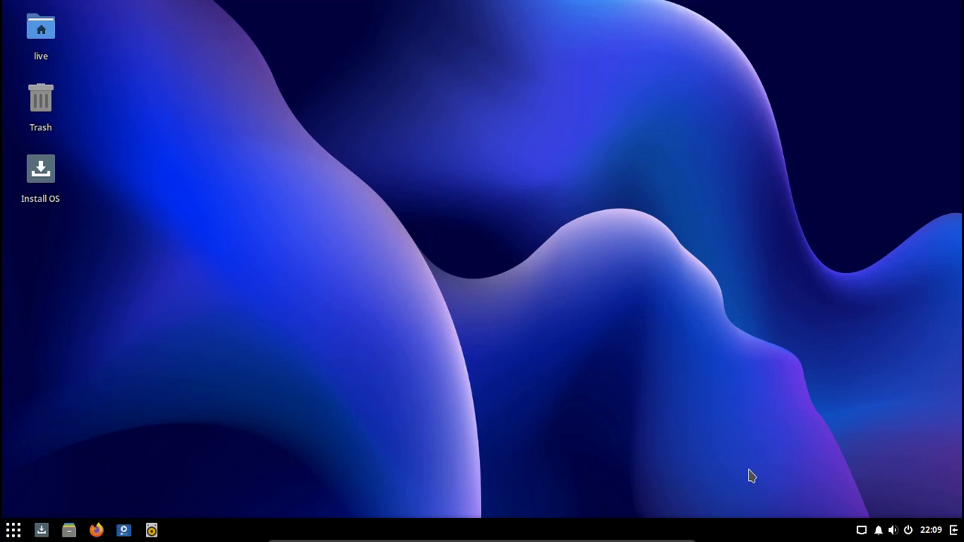
Browse the installed applications by category, including Accesorios, Gráficos, Internet and Oficina.
click(13, 530)
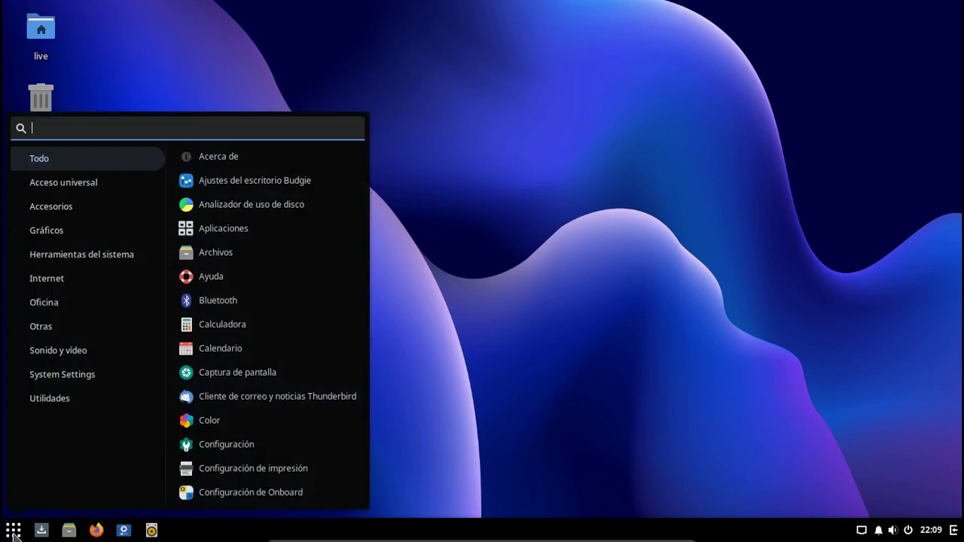
click(60, 212)
click(53, 232)
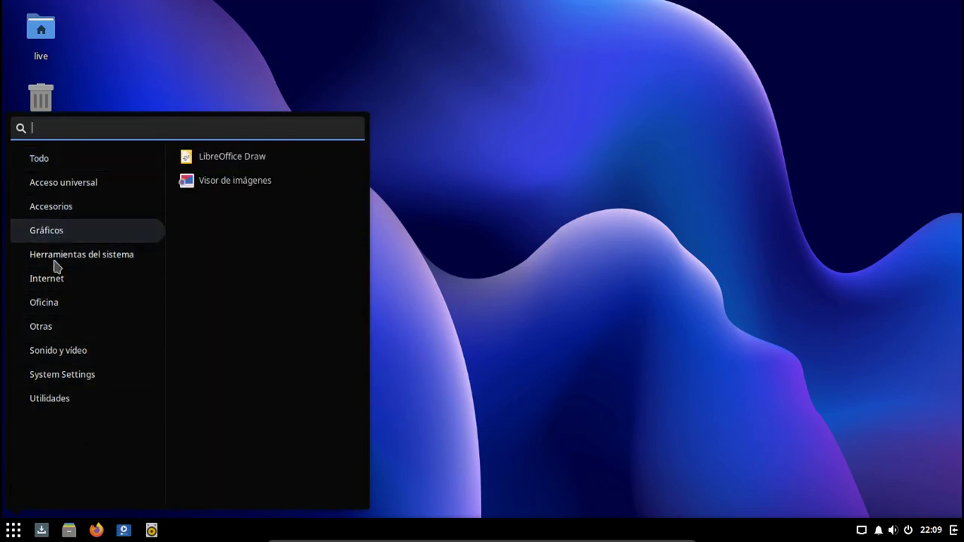
click(50, 276)
click(46, 304)
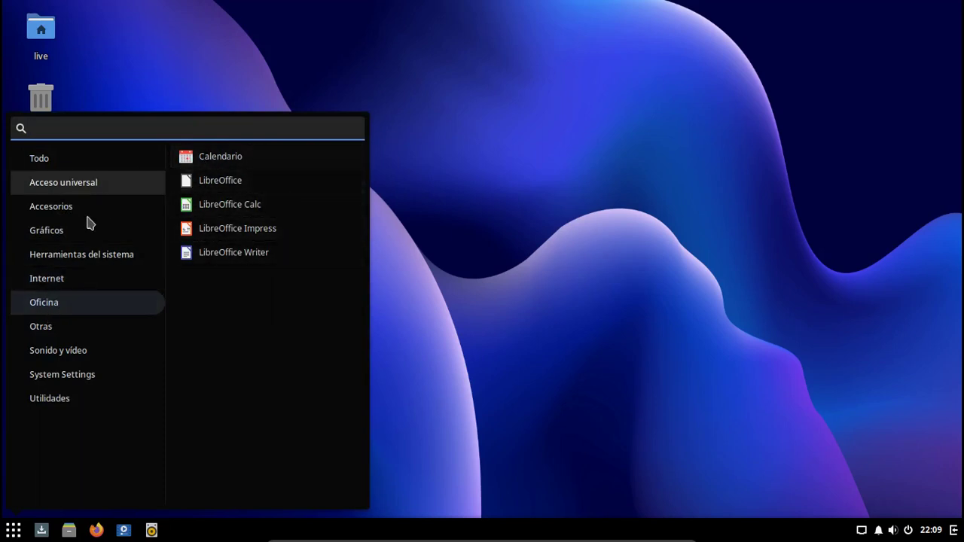
click(55, 231)
click(54, 217)
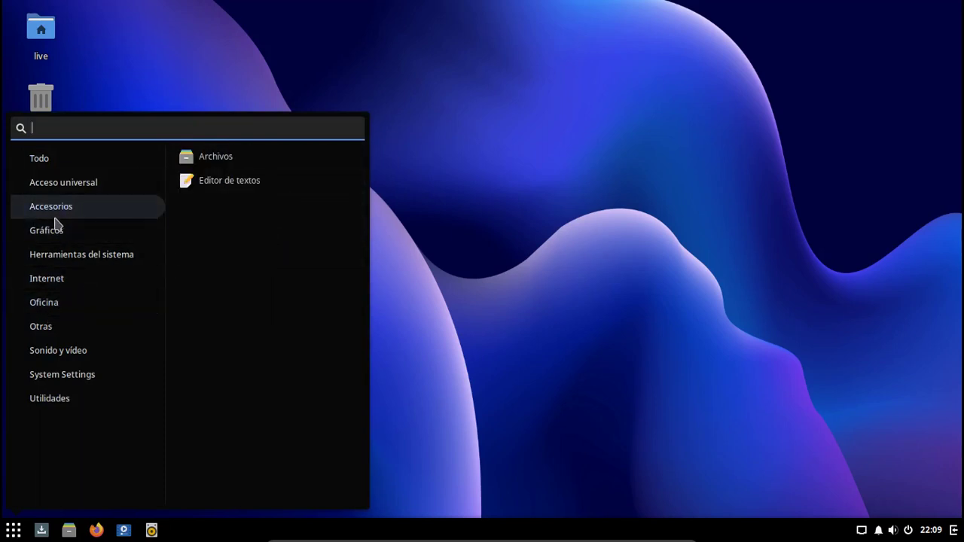
click(53, 277)
Open the file manager, move its window slightly down, show and hide its search field, and close it.
click(68, 528)
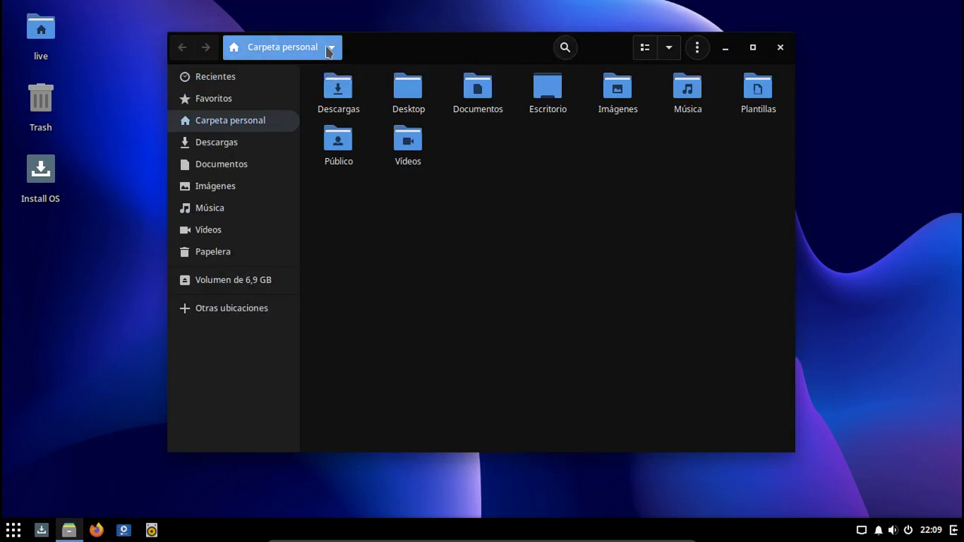
mouse_move(434, 50)
mouse_down()
mouse_move(481, 51)
mouse_move(432, 67)
mouse_up()
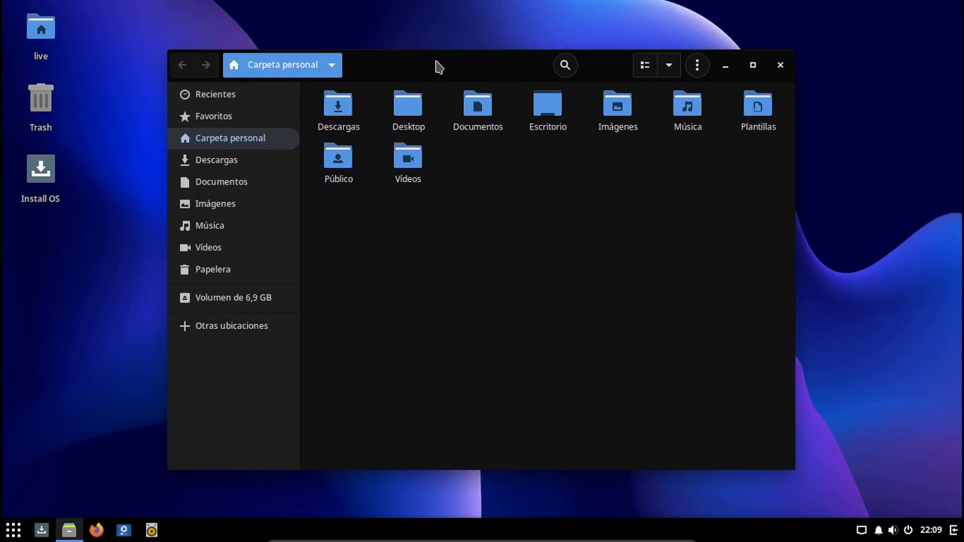
click(564, 65)
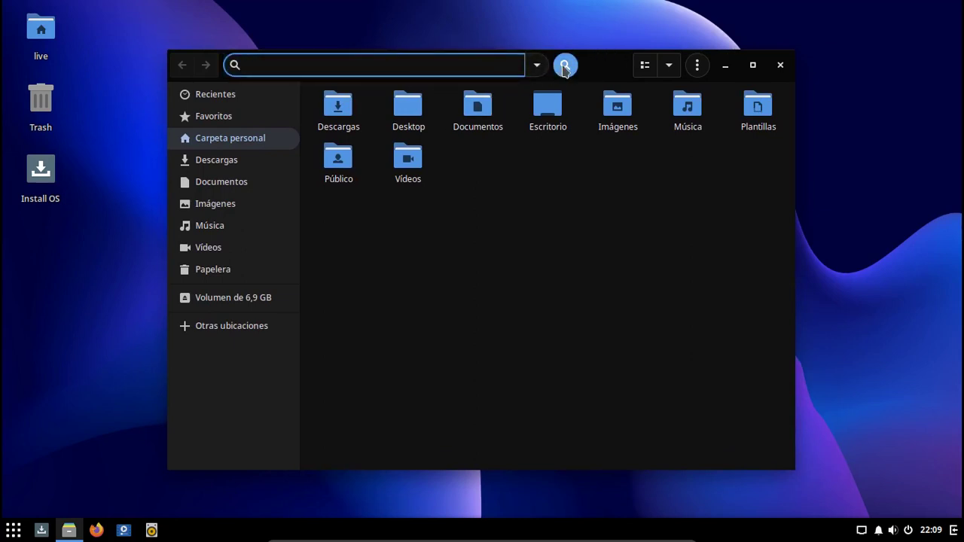
click(565, 66)
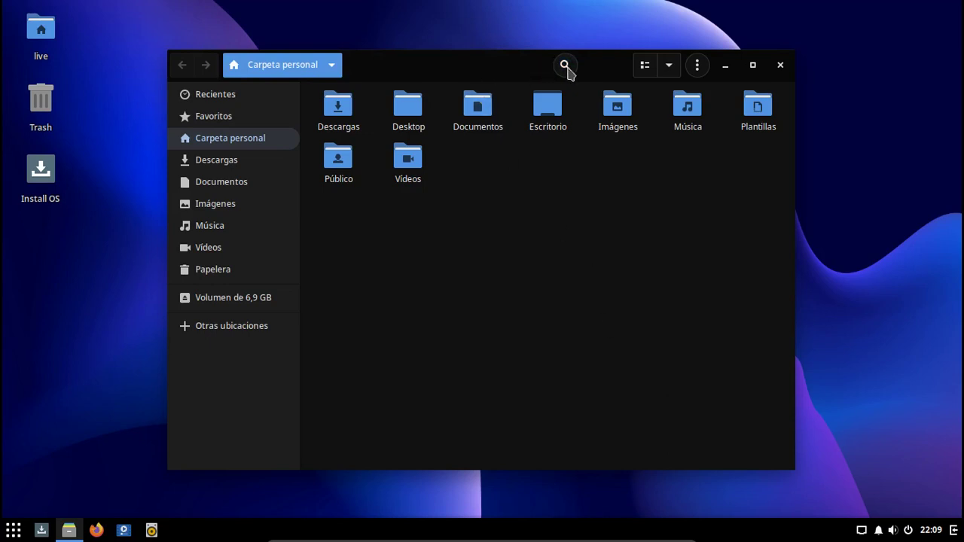
click(564, 66)
click(565, 66)
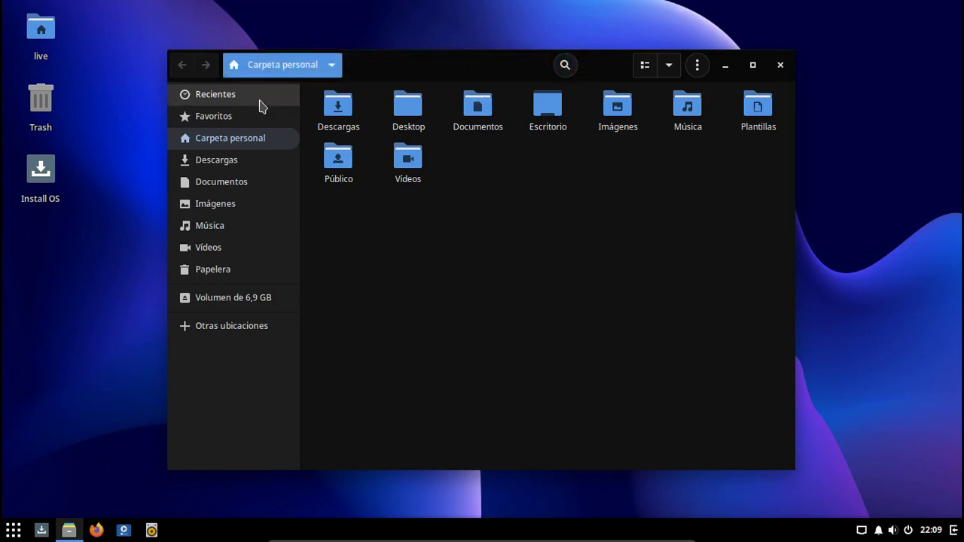
click(780, 66)
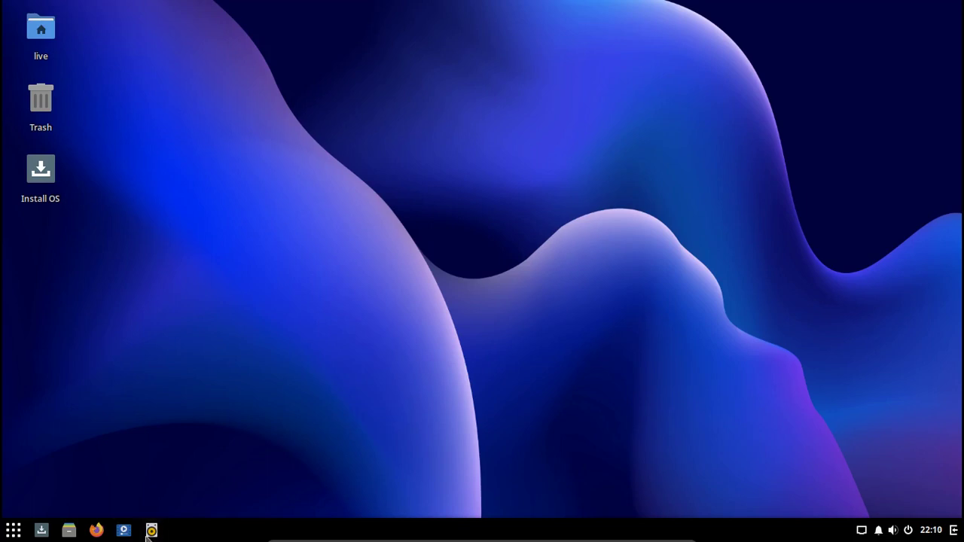
Reopen the file manager, minimize and restore its window several times, and close it.
click(69, 530)
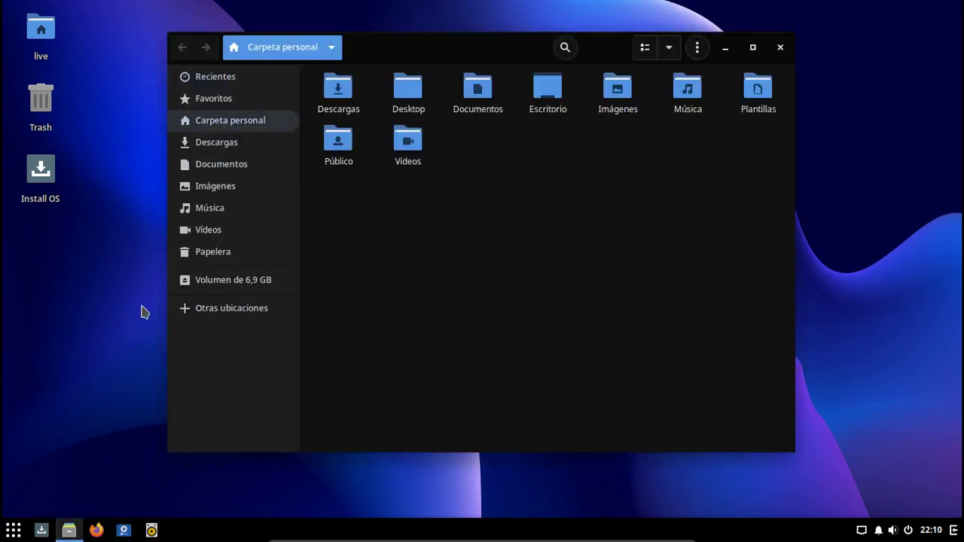
click(78, 529)
click(79, 529)
click(78, 529)
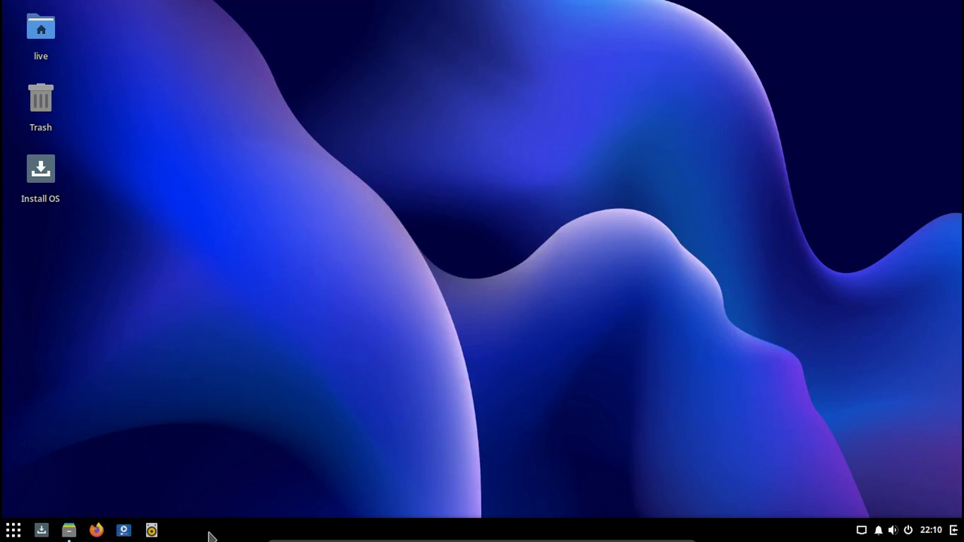
click(72, 531)
click(70, 531)
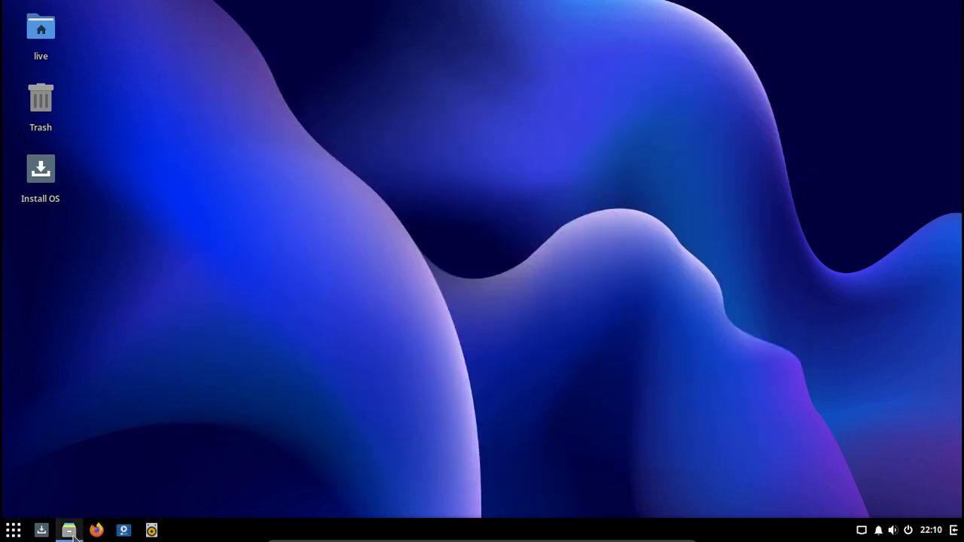
click(70, 531)
click(70, 532)
click(70, 531)
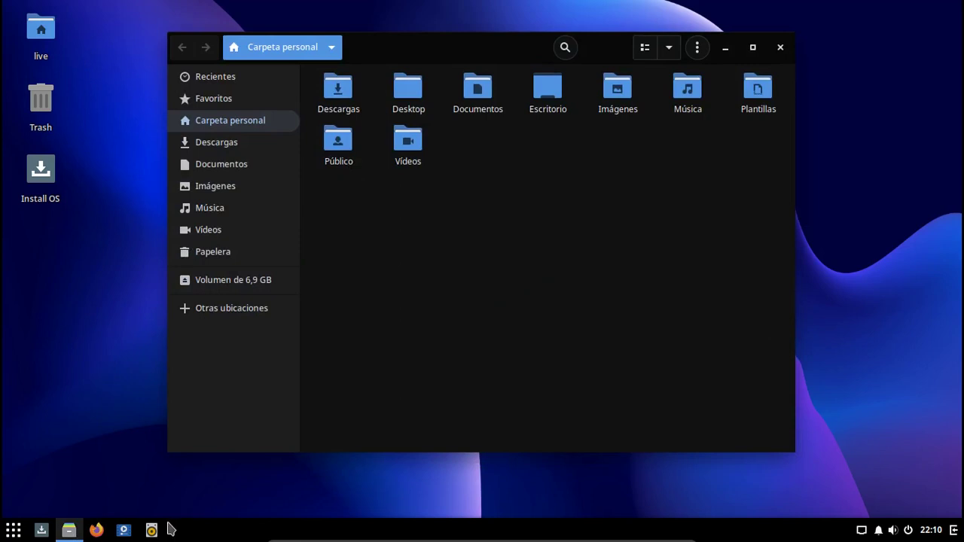
click(781, 47)
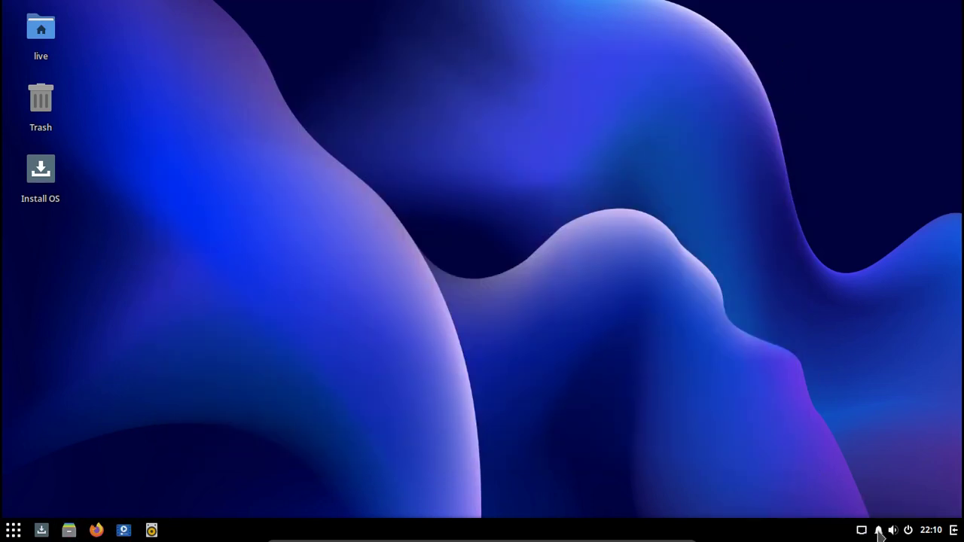
Check the notifications and applets in the desktop's side panel and close it.
click(878, 531)
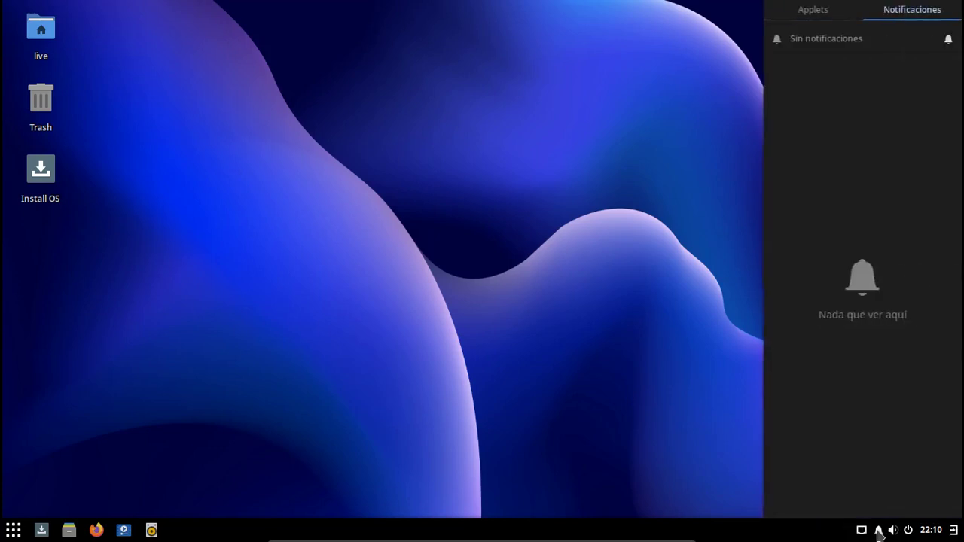
click(824, 9)
click(898, 9)
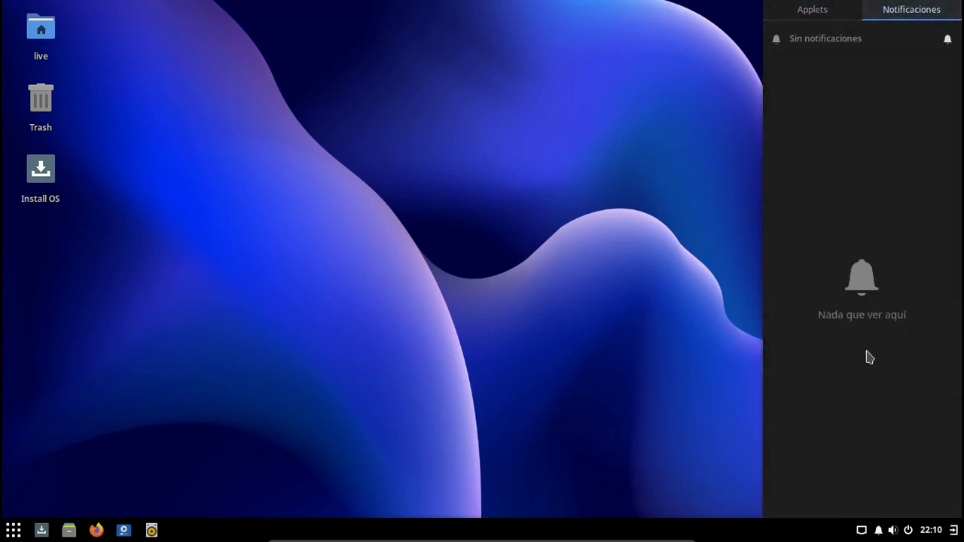
click(877, 532)
View the full sound settings from the volume control, close them, and check the clock's options.
click(892, 531)
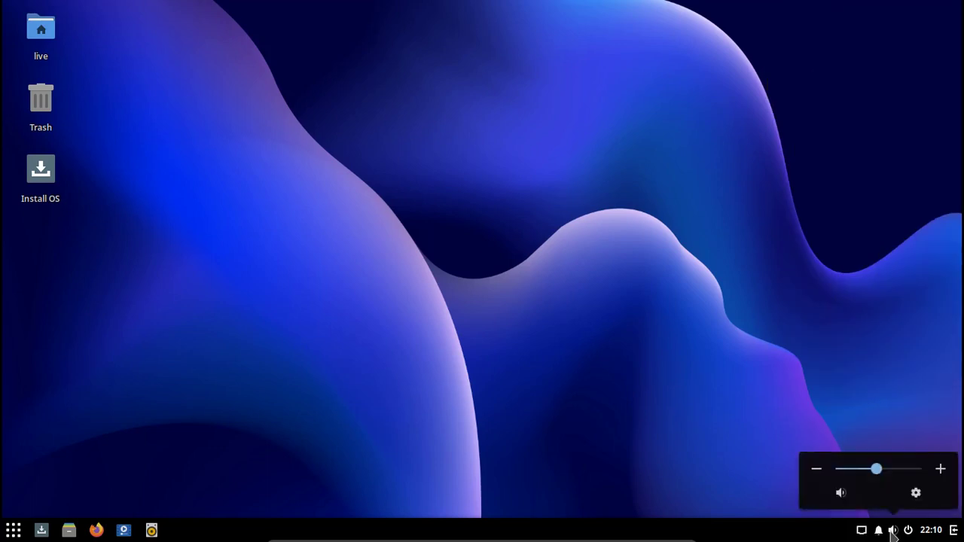
click(916, 493)
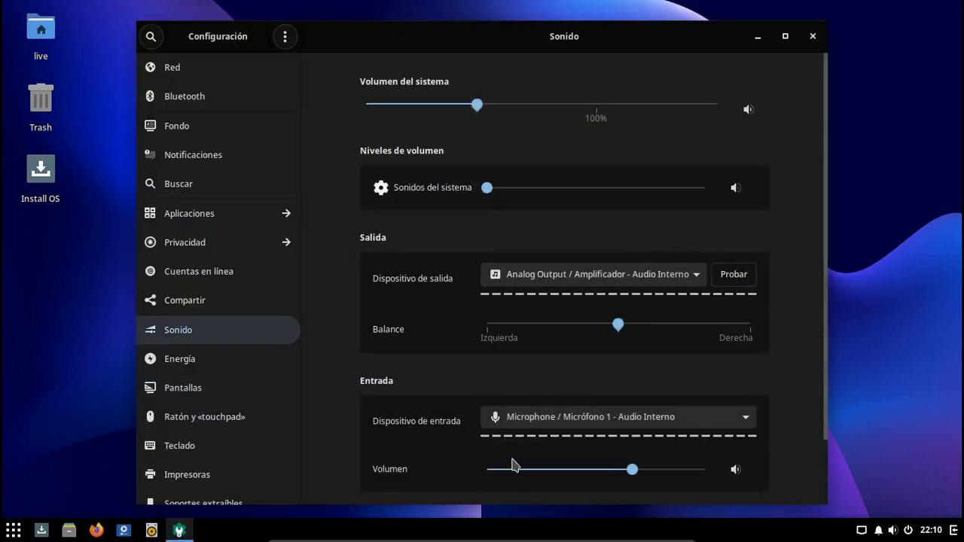
click(813, 36)
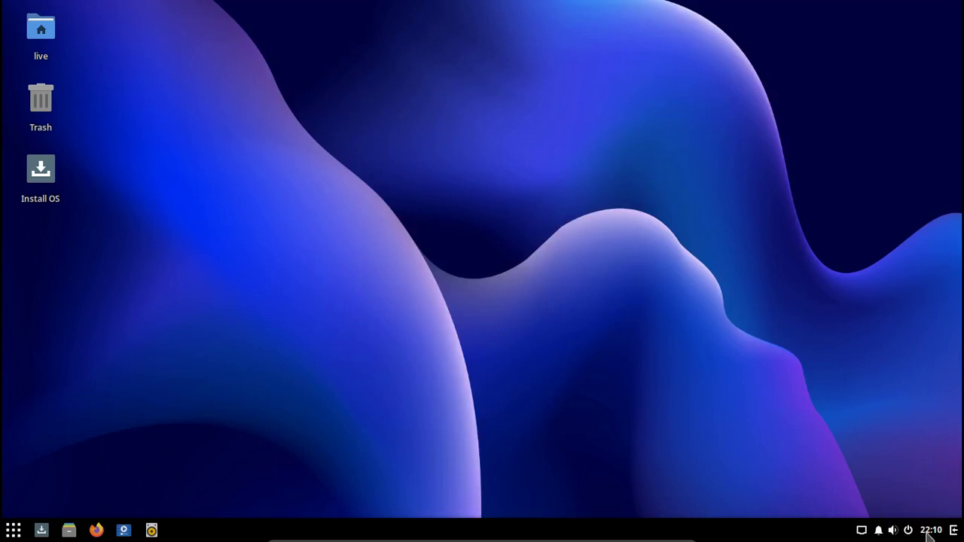
right_click(927, 534)
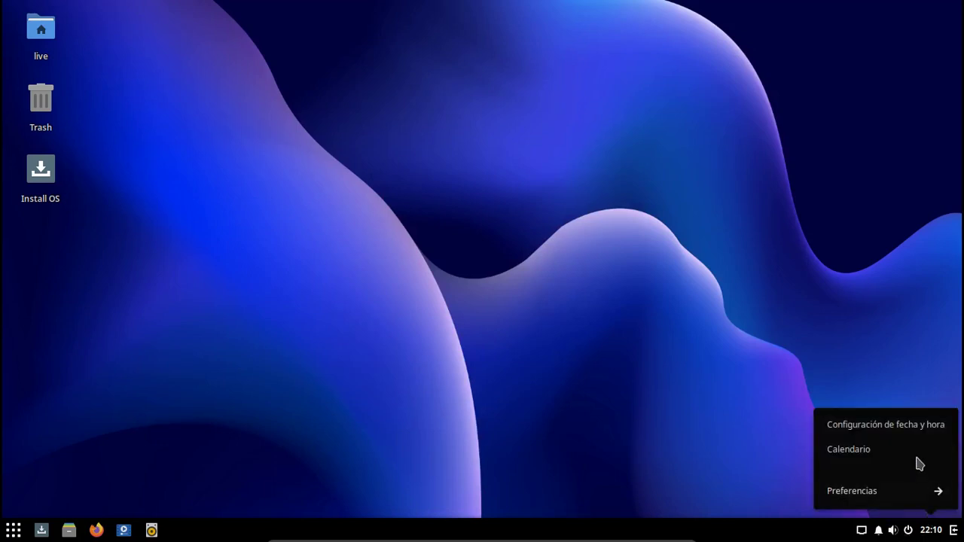
click(936, 533)
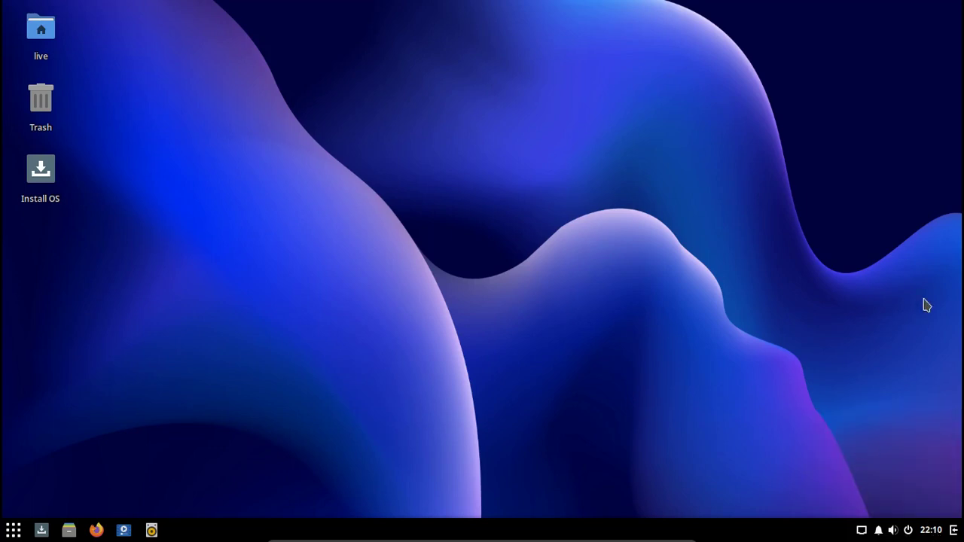
Show and hide the applets side panel repeatedly, leaving it open.
click(954, 531)
click(955, 530)
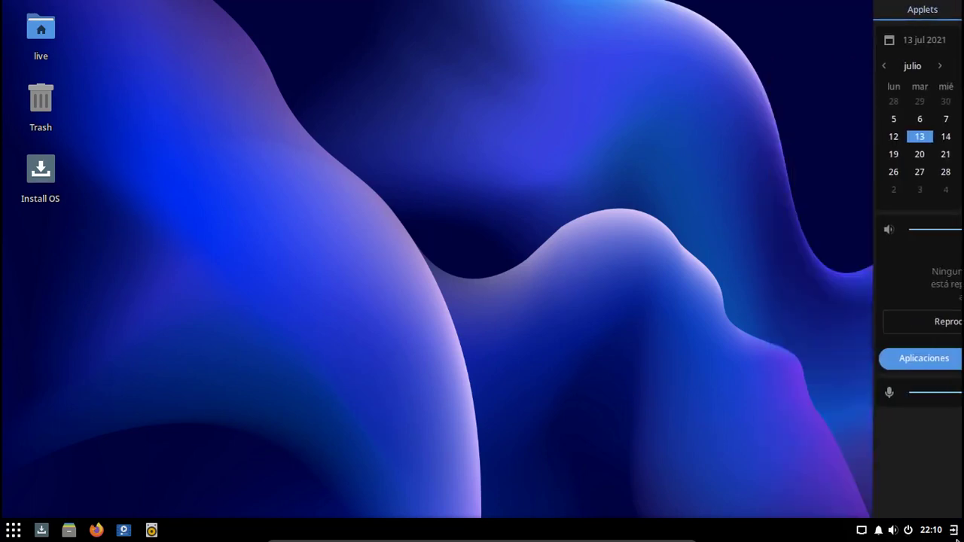
click(954, 531)
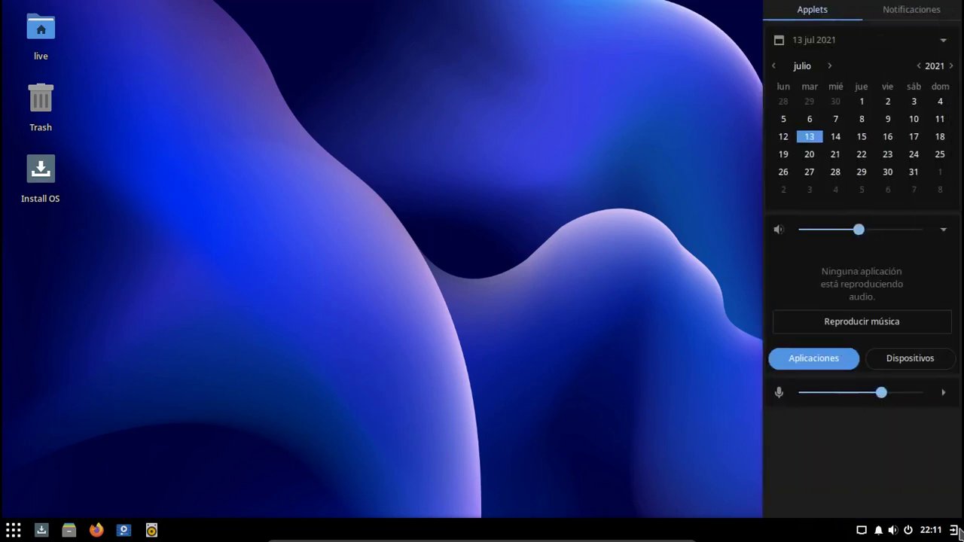
click(954, 531)
click(954, 530)
Switch the audio applet between Dispositivos and Aplicaciones, ending on Aplicaciones.
click(901, 364)
click(817, 365)
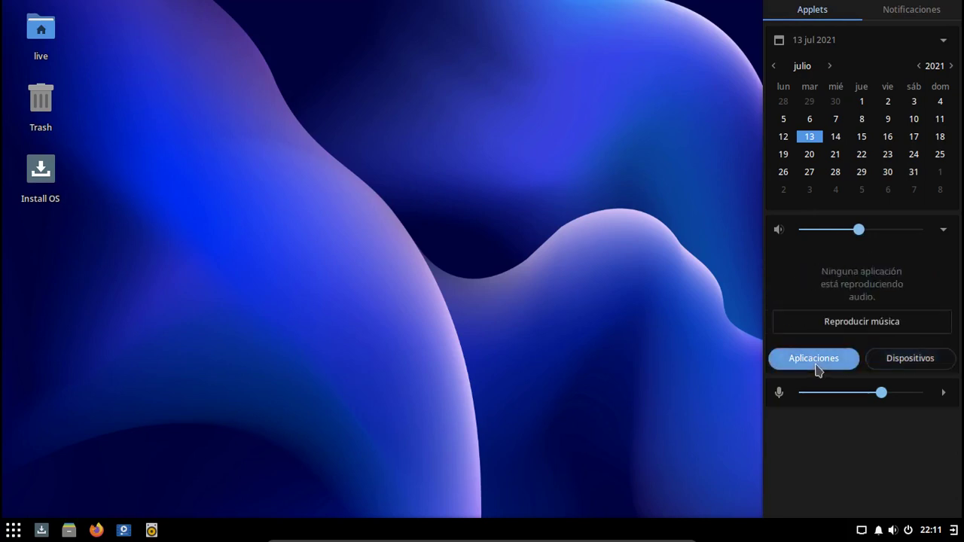
click(892, 367)
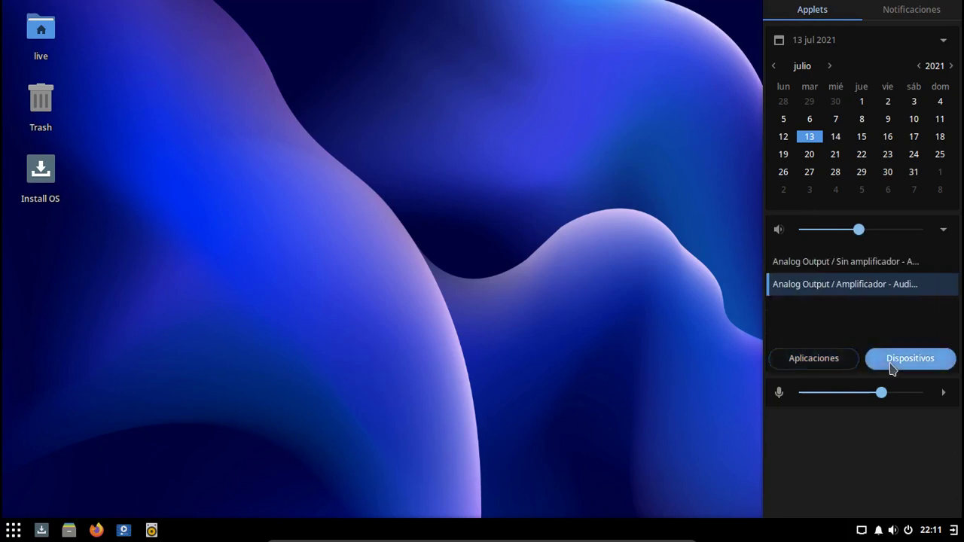
click(821, 360)
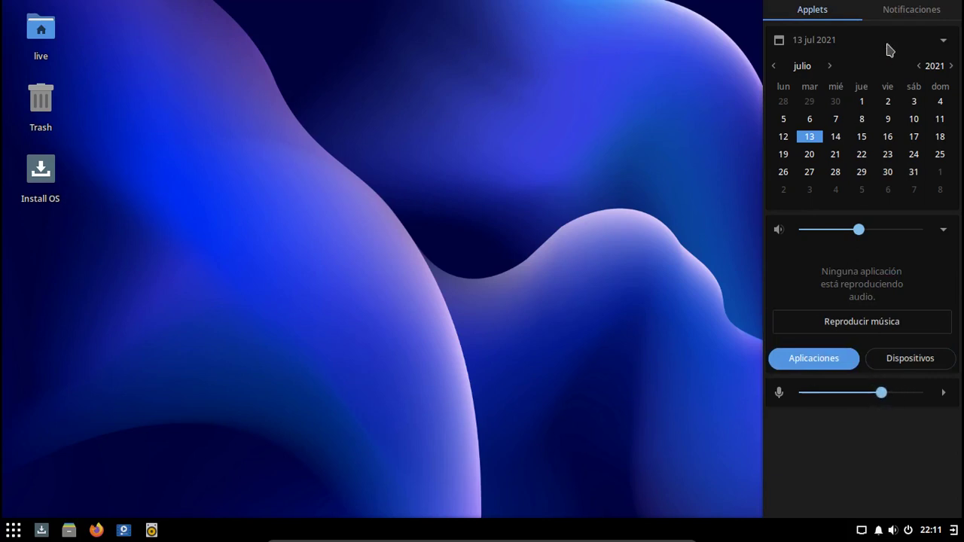
View Notificaciones, return to Applets, and close, reopen and dismiss the side panel.
click(915, 15)
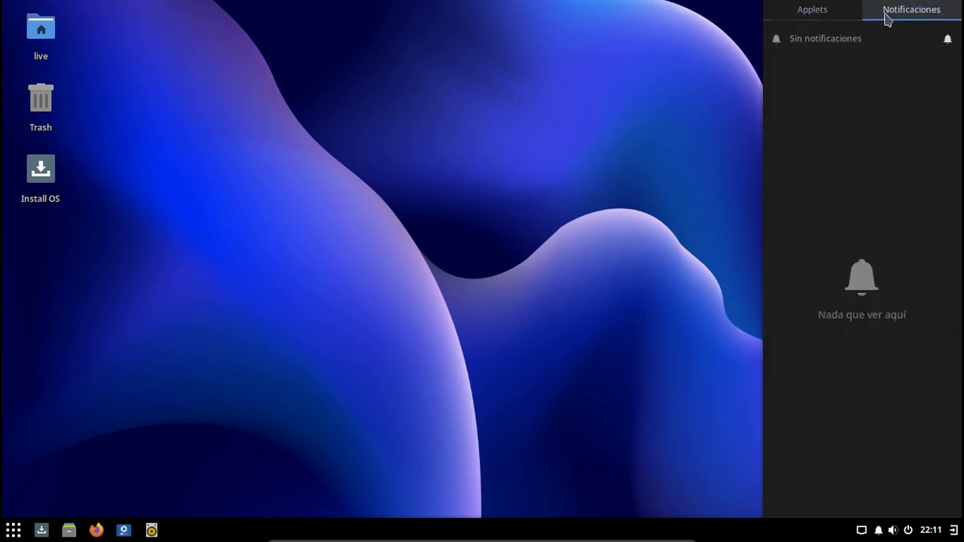
click(824, 13)
click(955, 530)
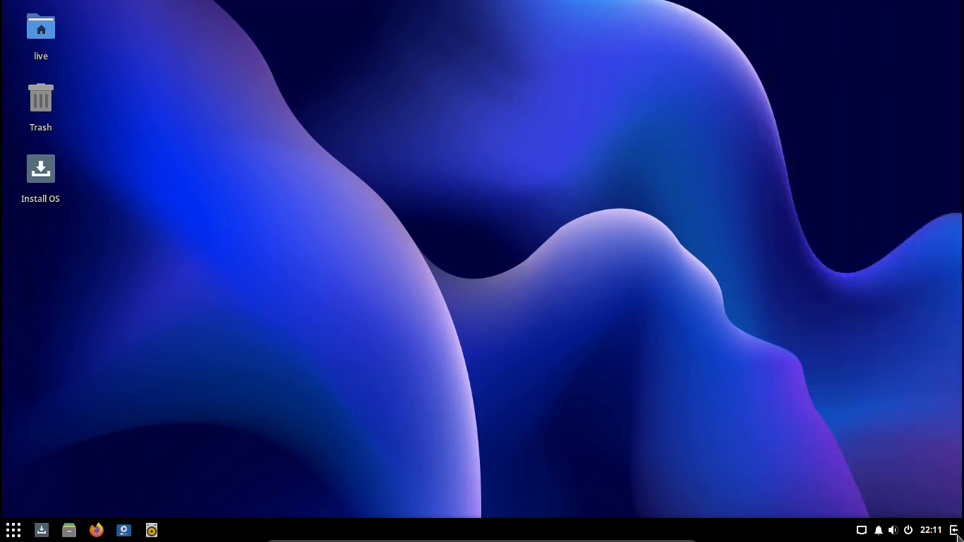
click(953, 530)
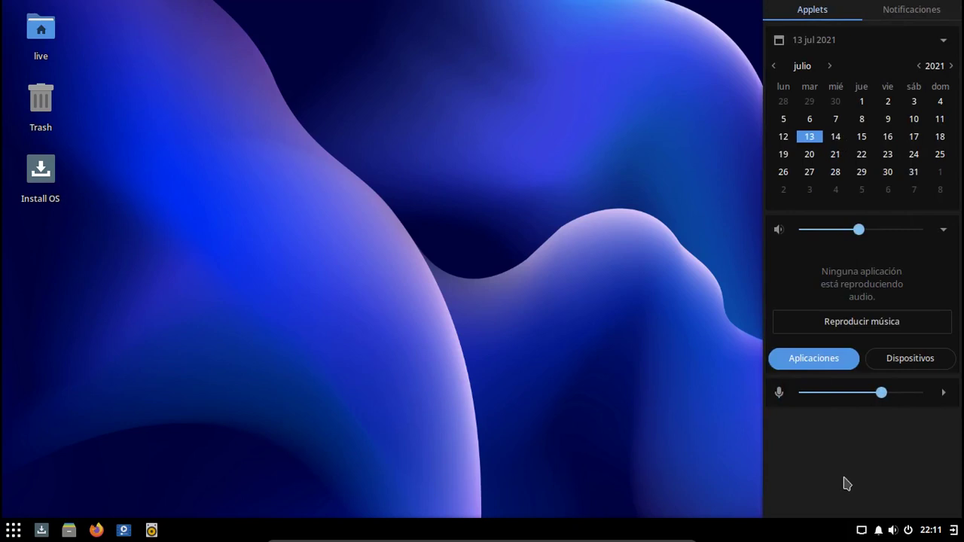
click(644, 391)
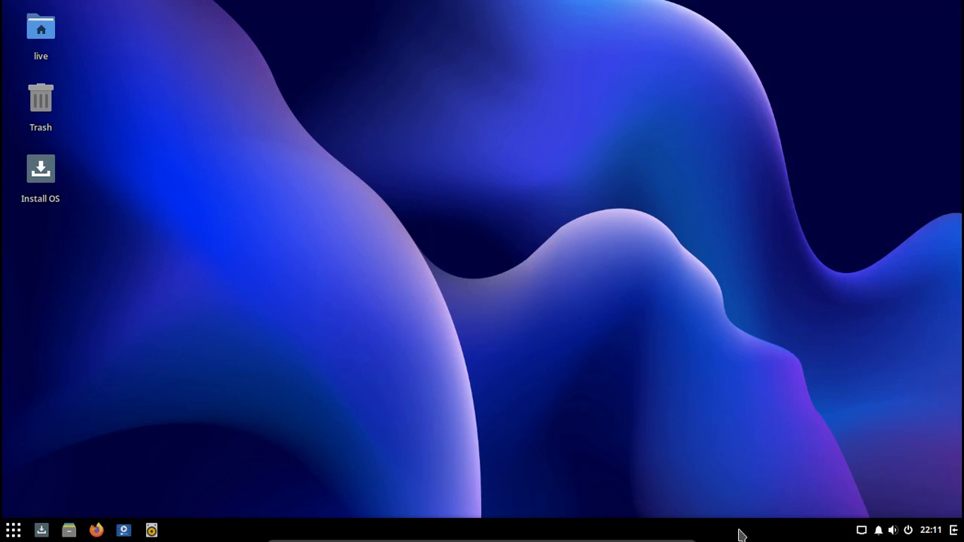
Open the live user's home folder from the desktop and close it.
click(44, 40)
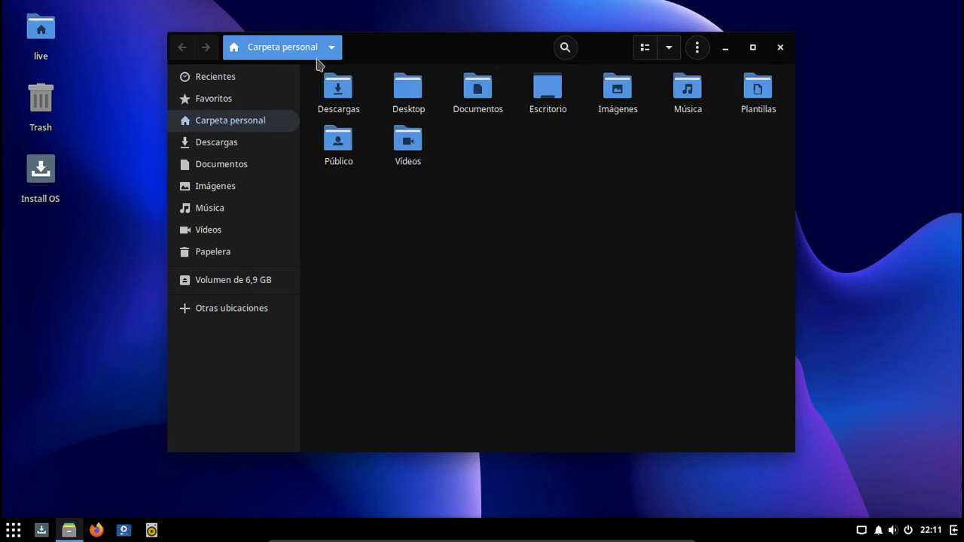
click(779, 50)
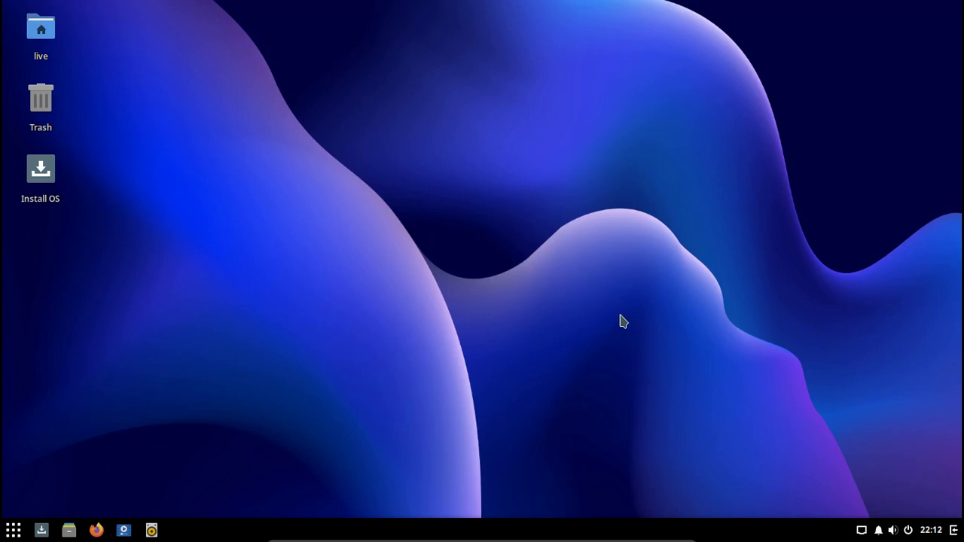
Open the Budgie desktop settings (Ajustes del escritorio Budgie).
click(17, 530)
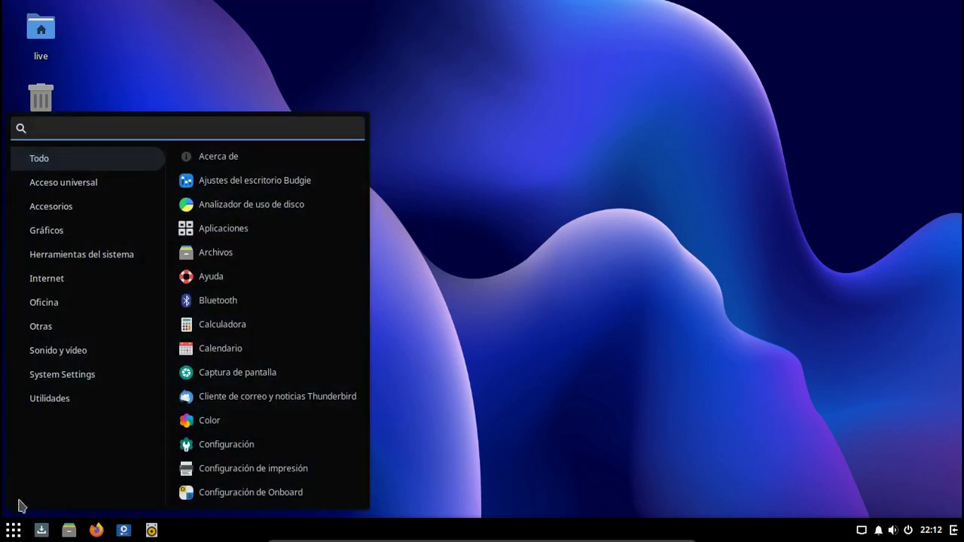
click(227, 189)
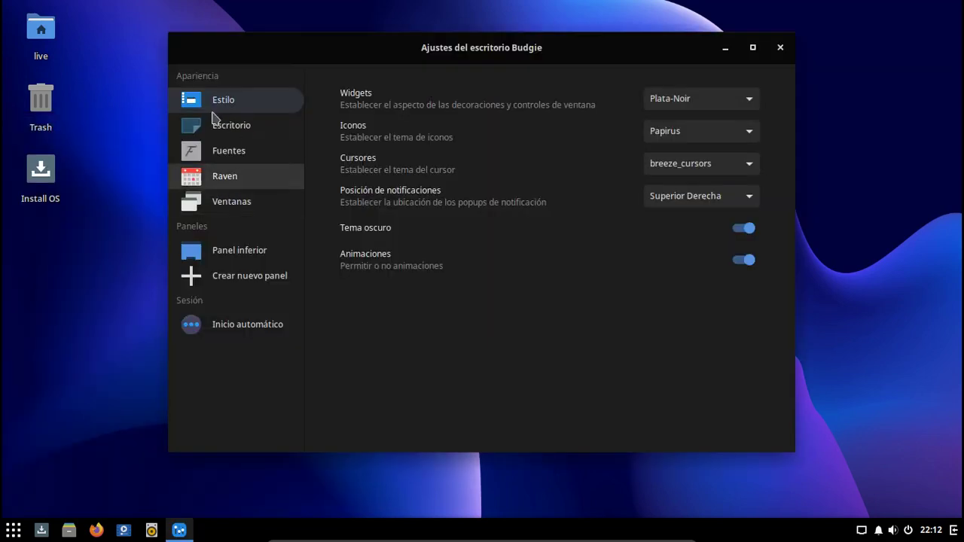
Move the Budgie settings window farther from the desktop icons and open the Escritorio settings.
drag(315, 53, 396, 61)
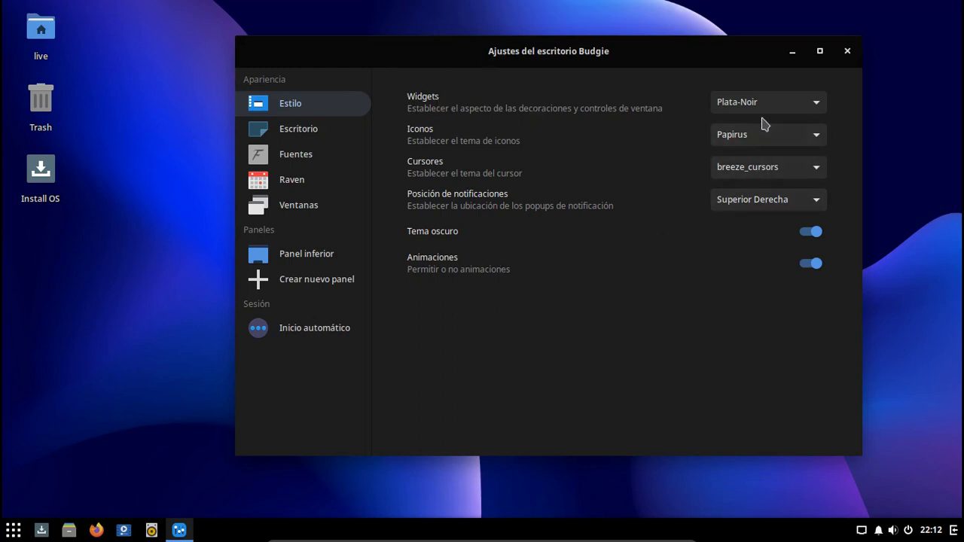
click(314, 134)
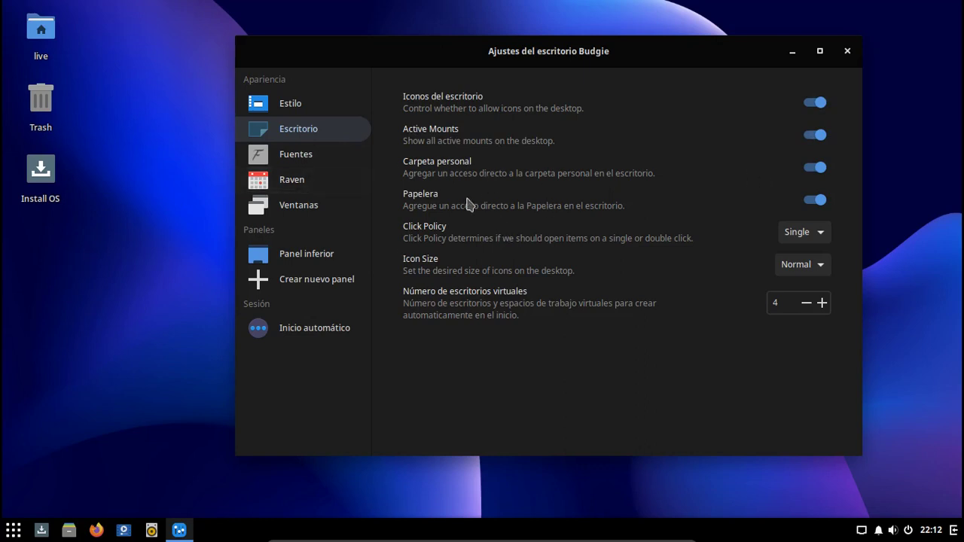
Toggle the Papelera desktop shortcut off and on several times, leaving it enabled.
click(818, 201)
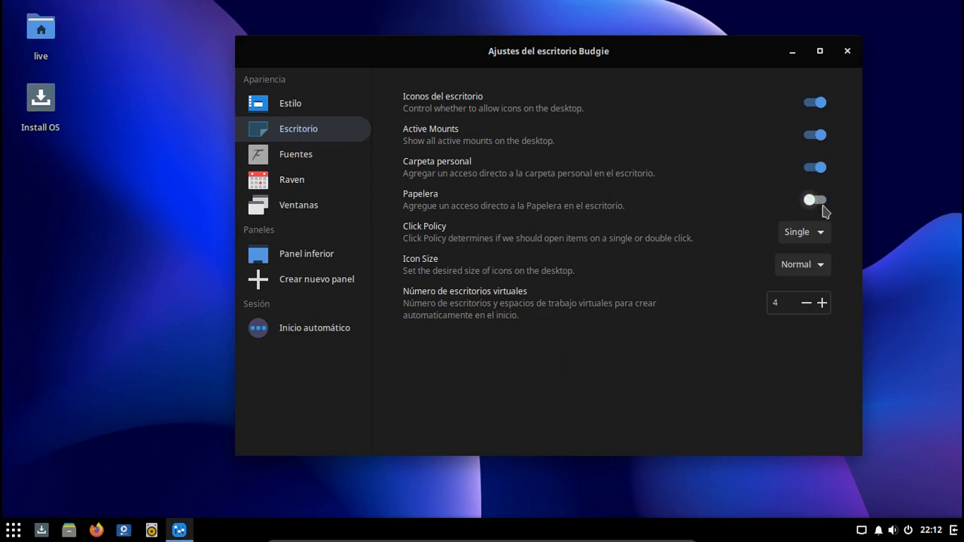
click(824, 202)
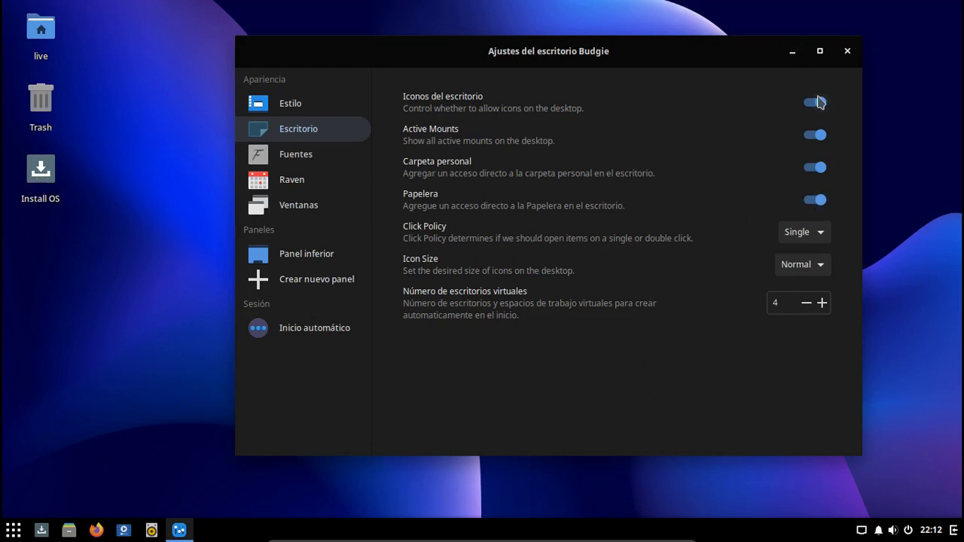
click(820, 203)
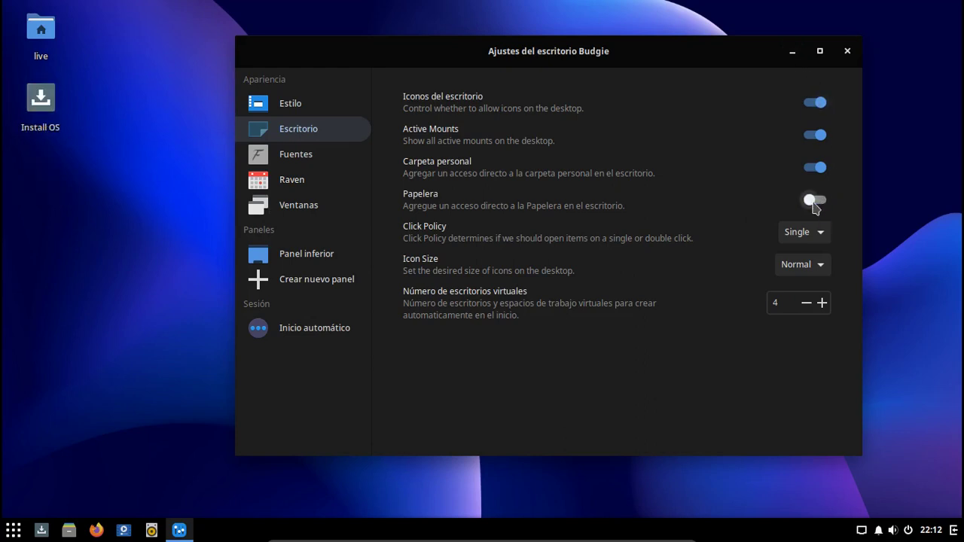
click(815, 203)
click(818, 204)
click(818, 203)
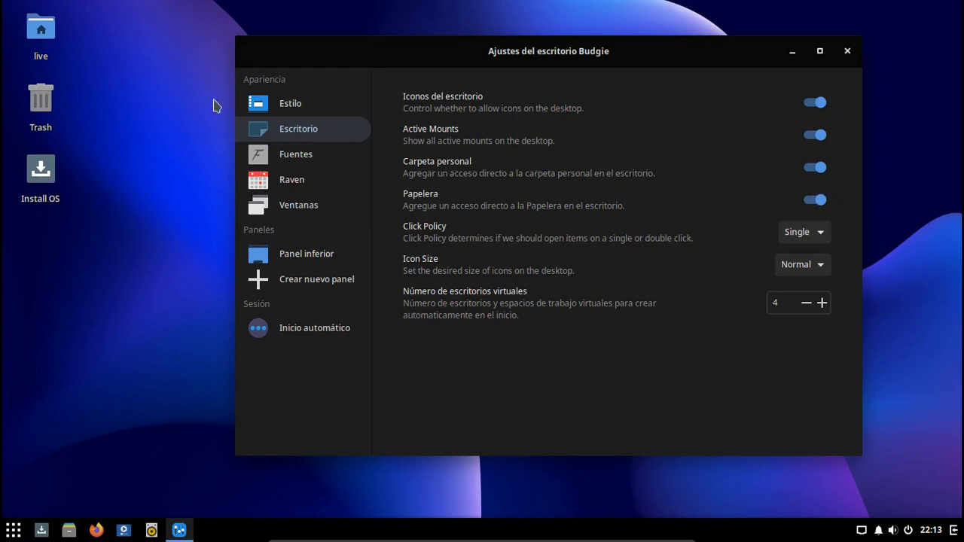
Set the desktop Click Policy to Double and test a single click on the live home folder icon.
click(820, 238)
click(816, 256)
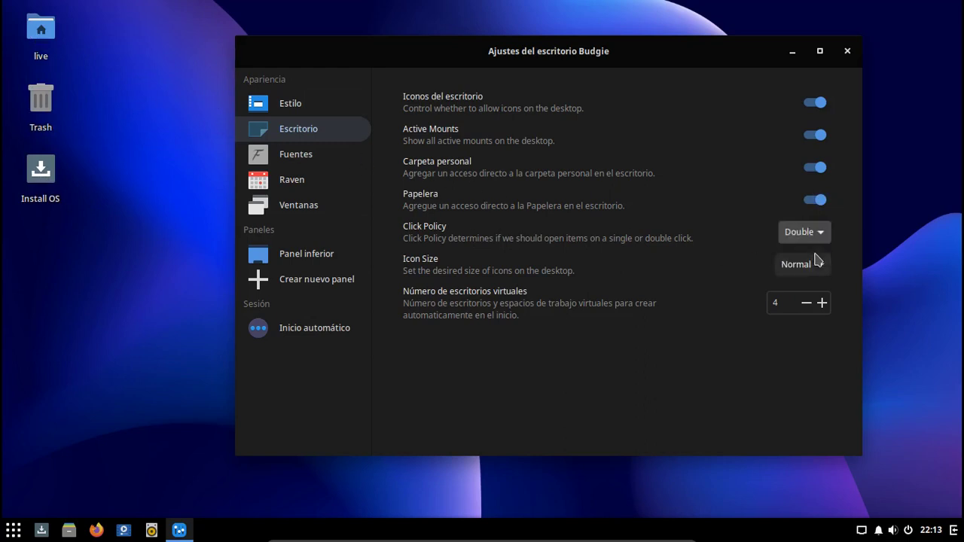
click(55, 37)
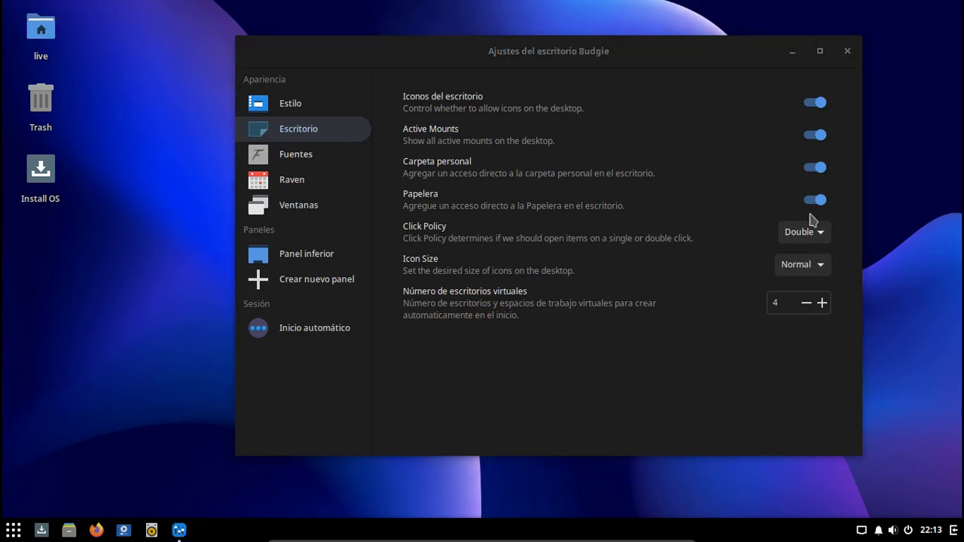
click(654, 58)
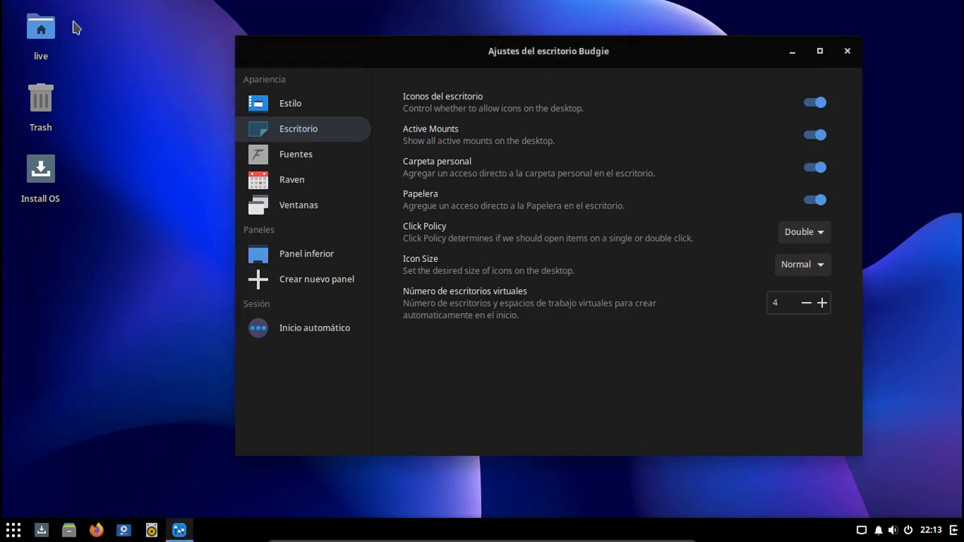
Try the Large and Massive desktop icon sizes, and set Icon Size back to Normal.
click(825, 266)
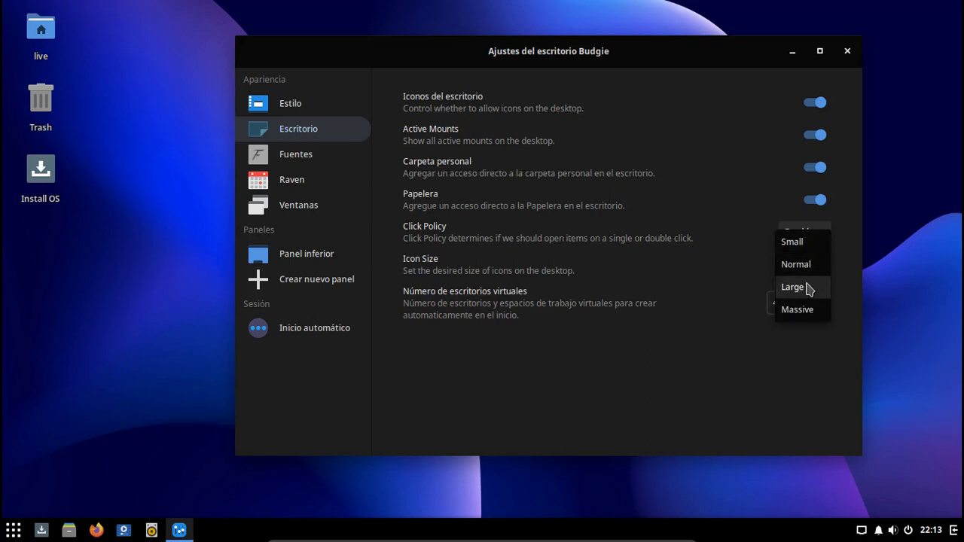
click(804, 287)
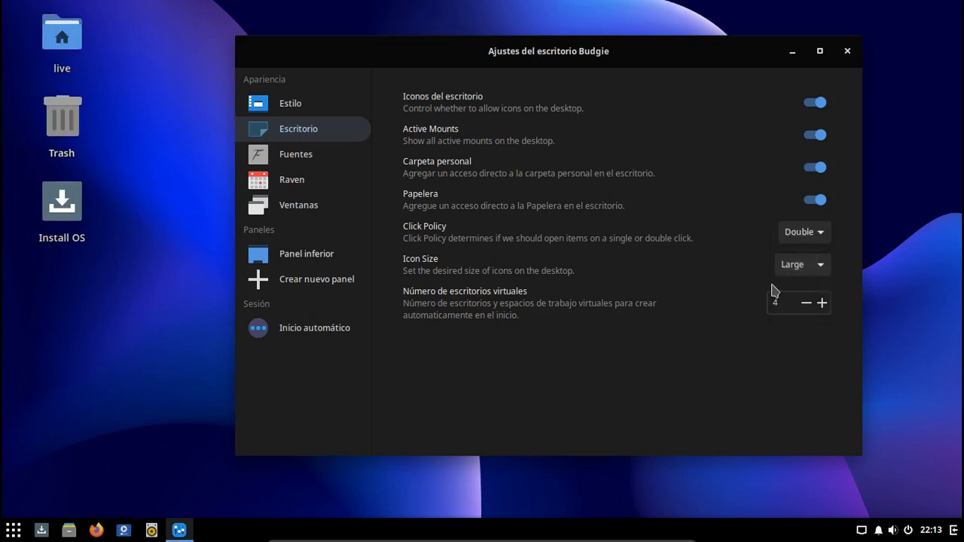
click(820, 276)
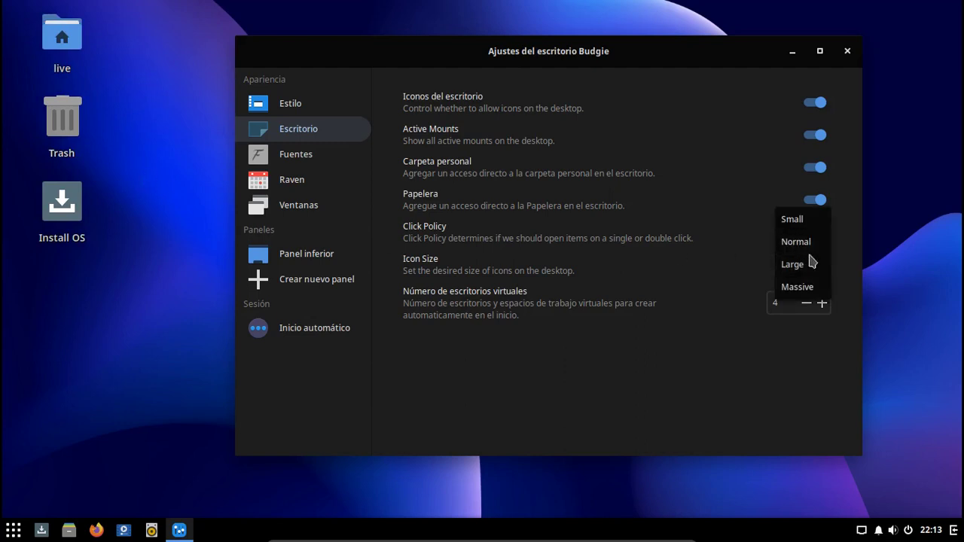
click(803, 289)
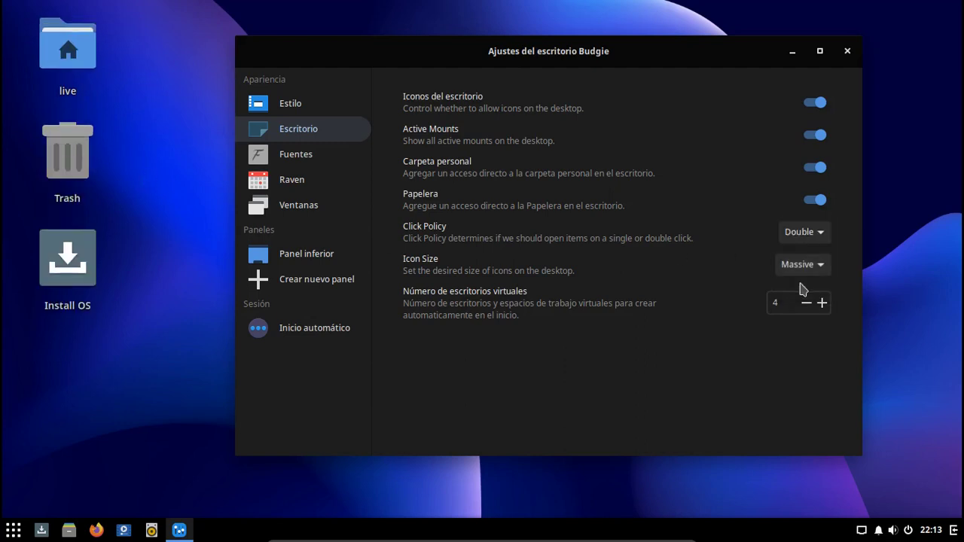
click(815, 267)
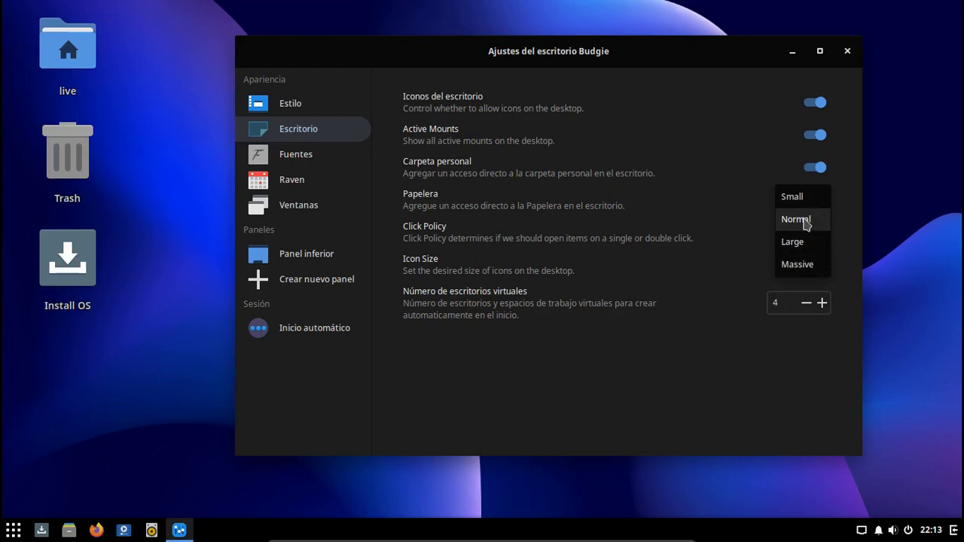
click(804, 220)
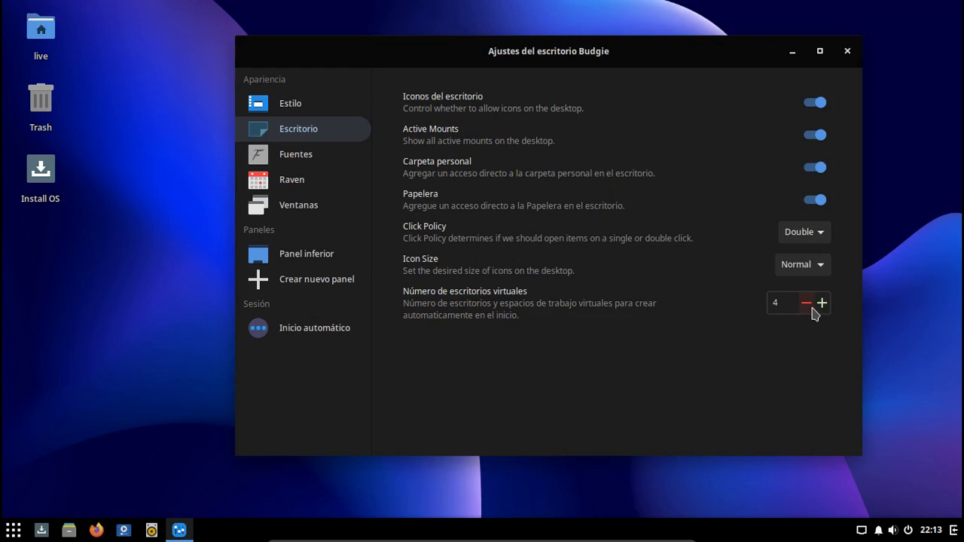
View the Fuentes settings and open the Raven settings.
click(281, 153)
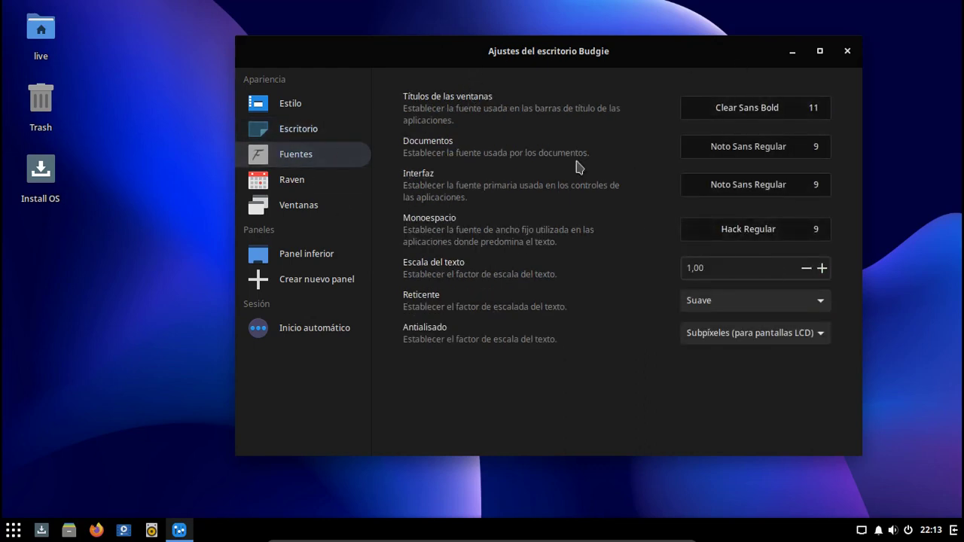
click(314, 179)
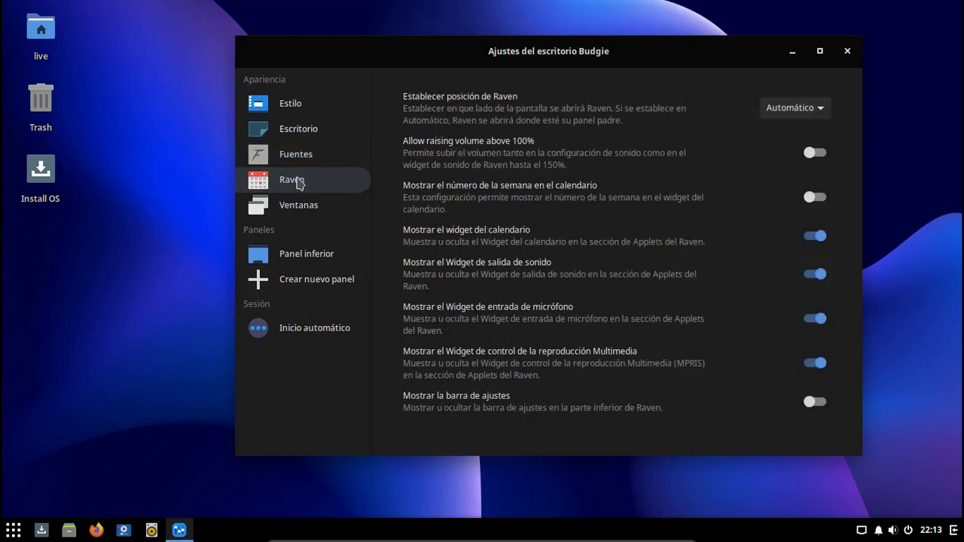
Open and close the Raven side panel repeatedly to view it with Mostrar la barra de ajustes disabled.
click(954, 532)
click(953, 533)
click(955, 530)
click(695, 201)
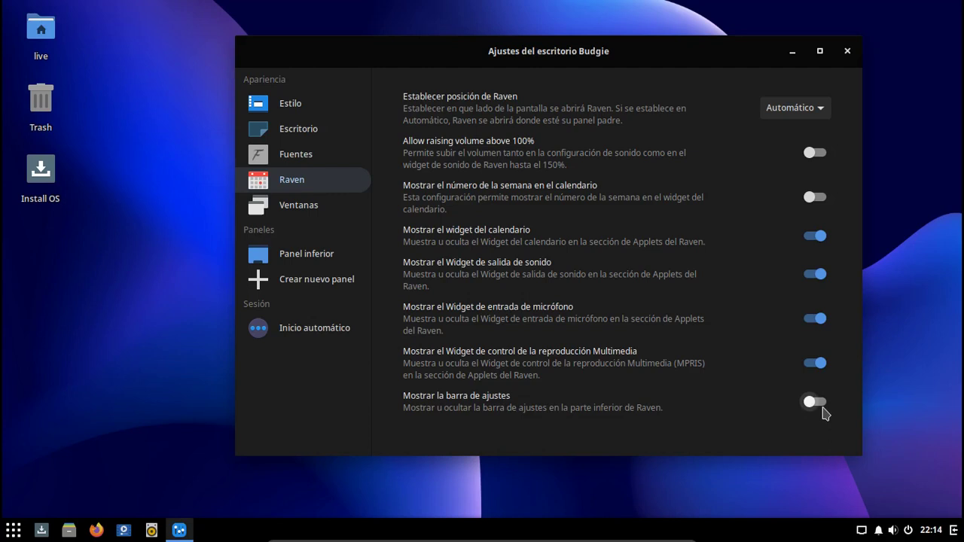
click(954, 530)
click(954, 530)
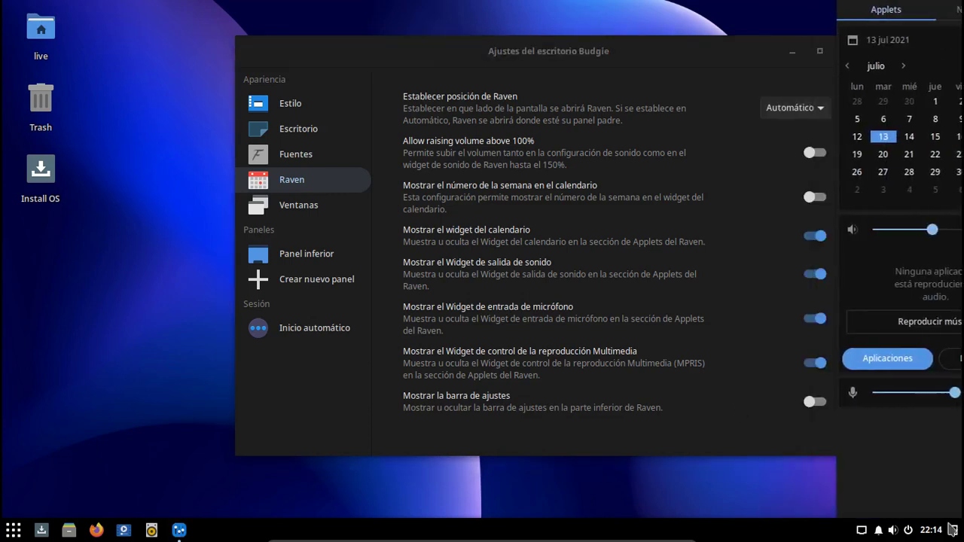
Enable Mostrar la barra de ajustes, view the bar in the Raven side panel, and disable the option again.
click(819, 407)
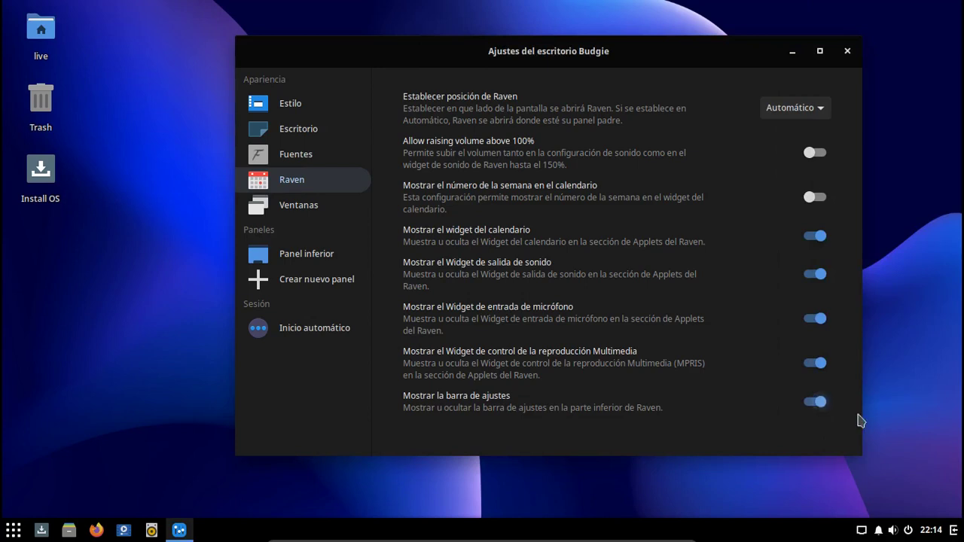
click(952, 530)
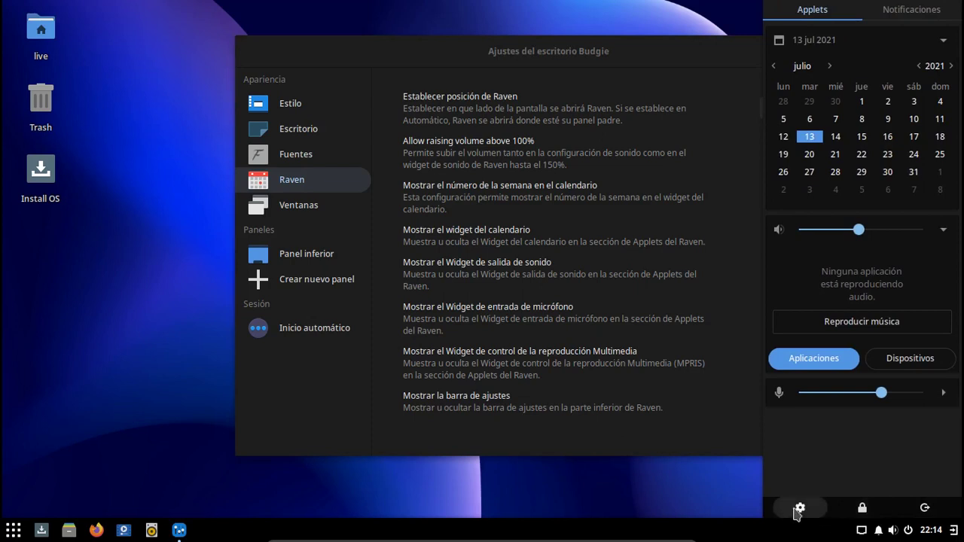
click(716, 414)
click(821, 407)
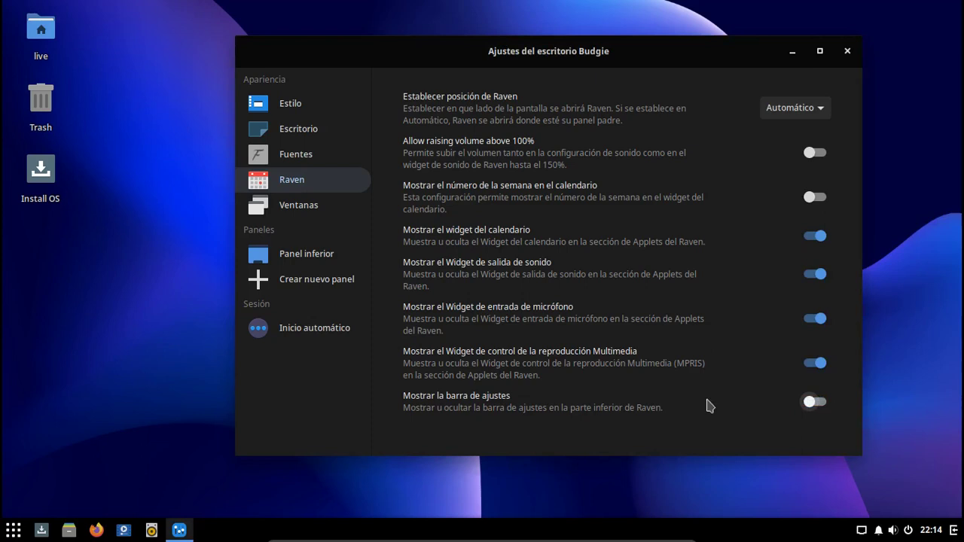
In the Ventanas settings, try the Izquierda button layout, restore Derecha (por defecto), and view the remaining window options.
click(295, 208)
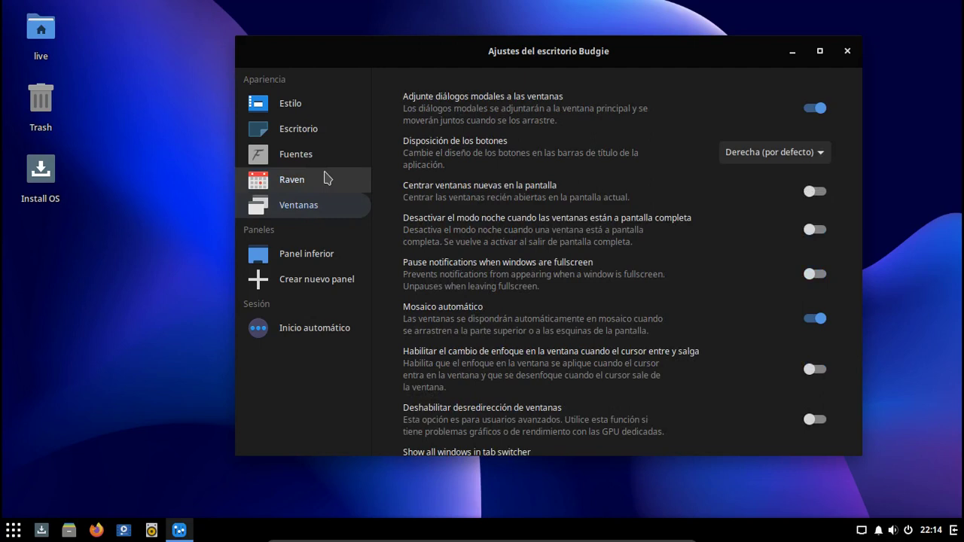
click(821, 155)
click(783, 173)
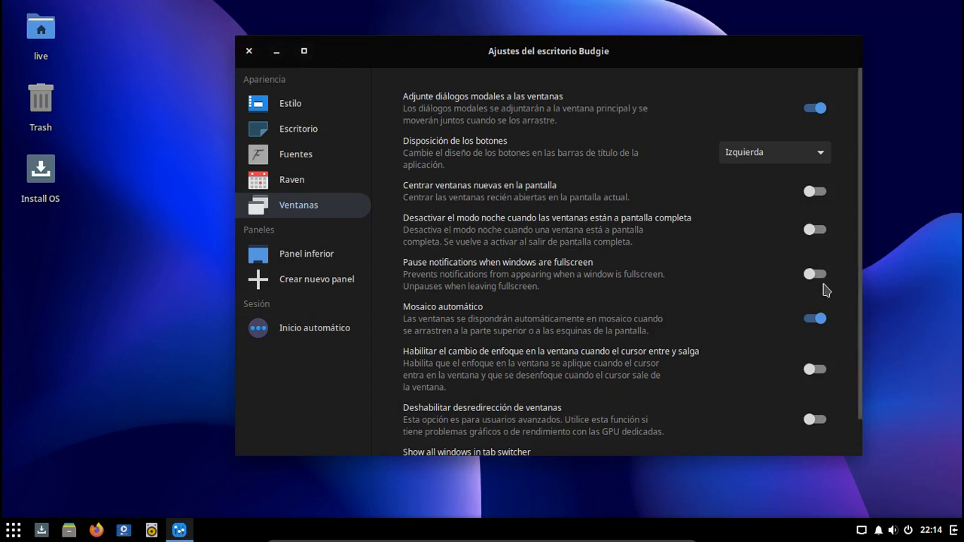
click(798, 164)
click(794, 134)
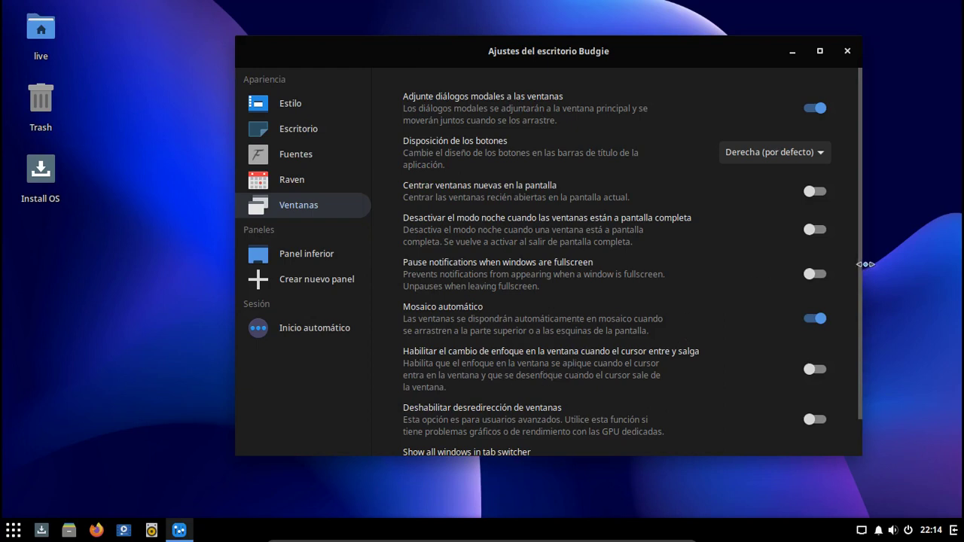
scroll(860, 286, down, 2)
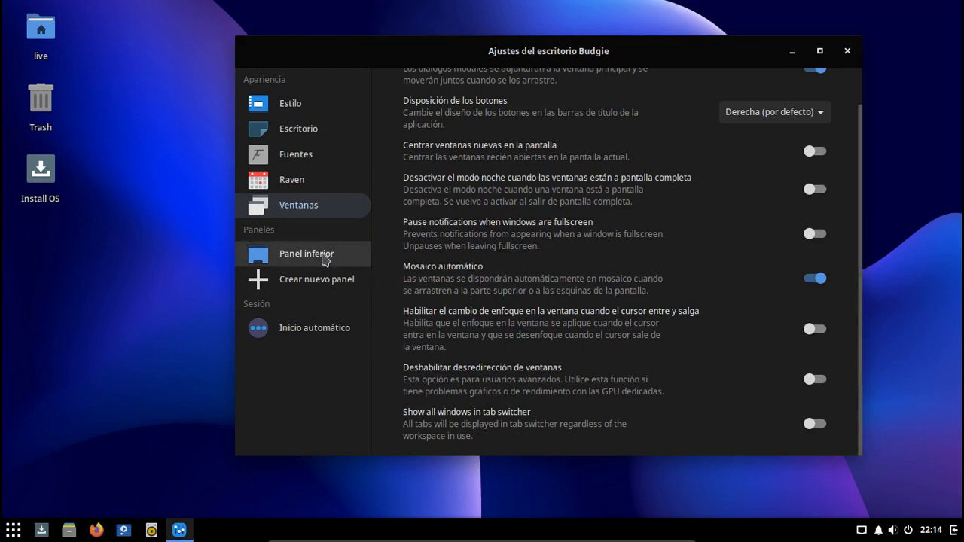
View the Panel inferior applets, and open and close the side panel that Raven Trigger controls.
click(290, 256)
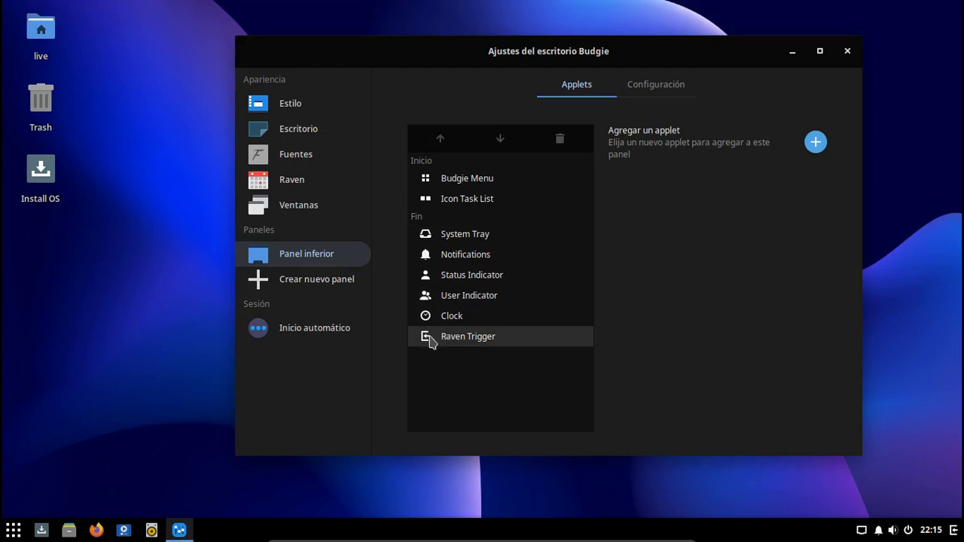
click(954, 530)
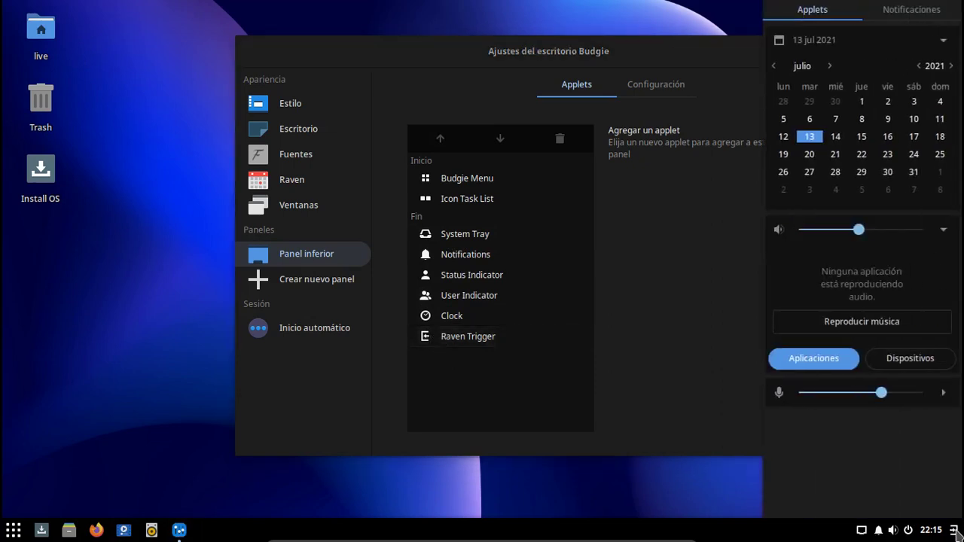
click(955, 530)
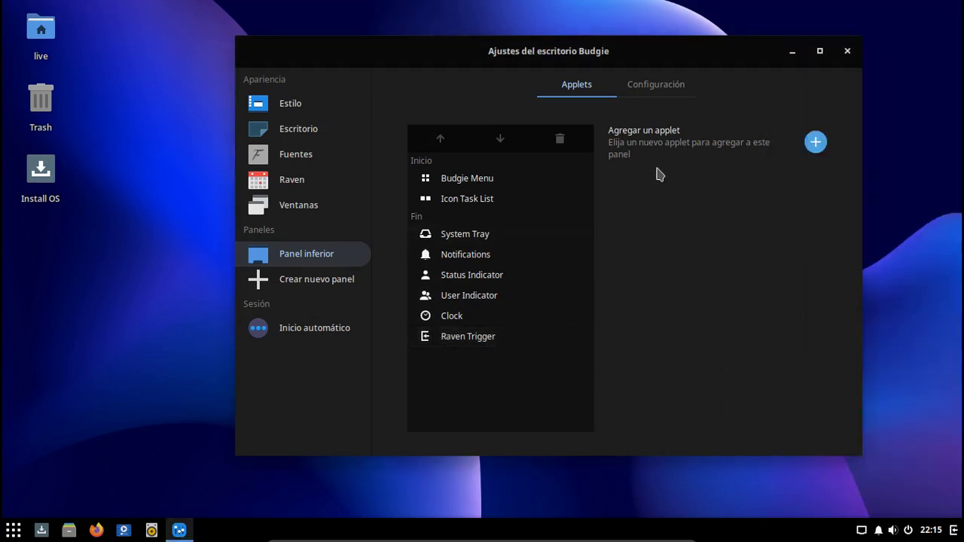
Add the Lock Keys Indicator applet to Panel inferior.
click(815, 142)
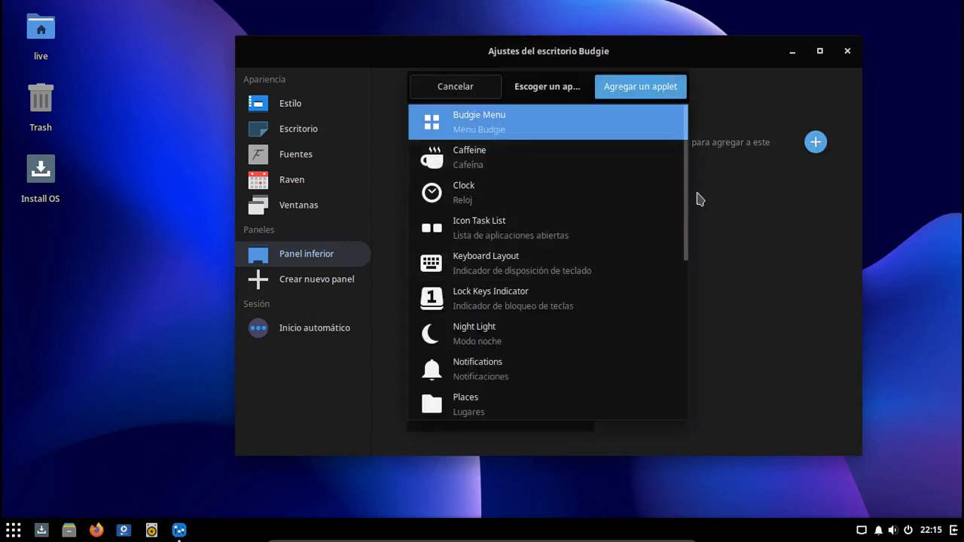
mouse_move(686, 207)
mouse_down()
mouse_move(678, 260)
mouse_move(680, 206)
mouse_up()
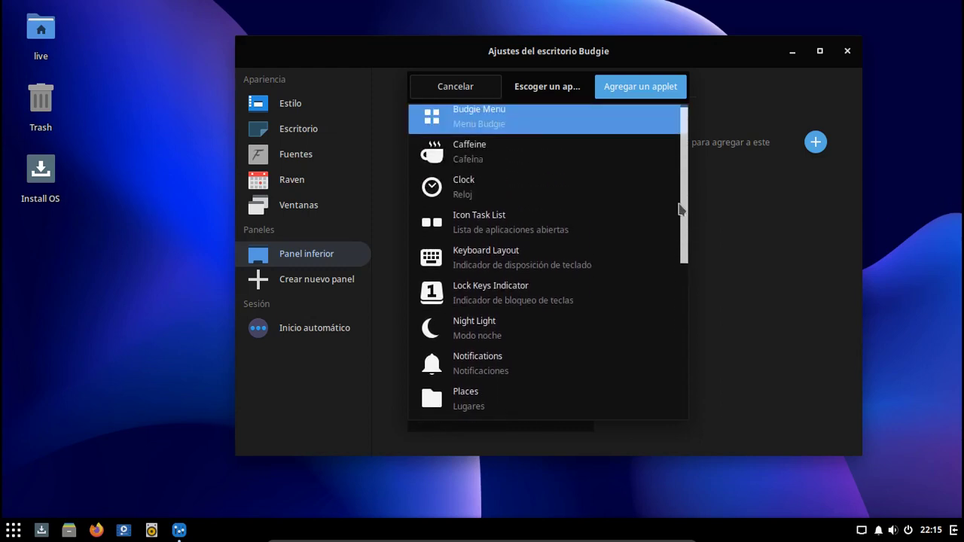
click(453, 299)
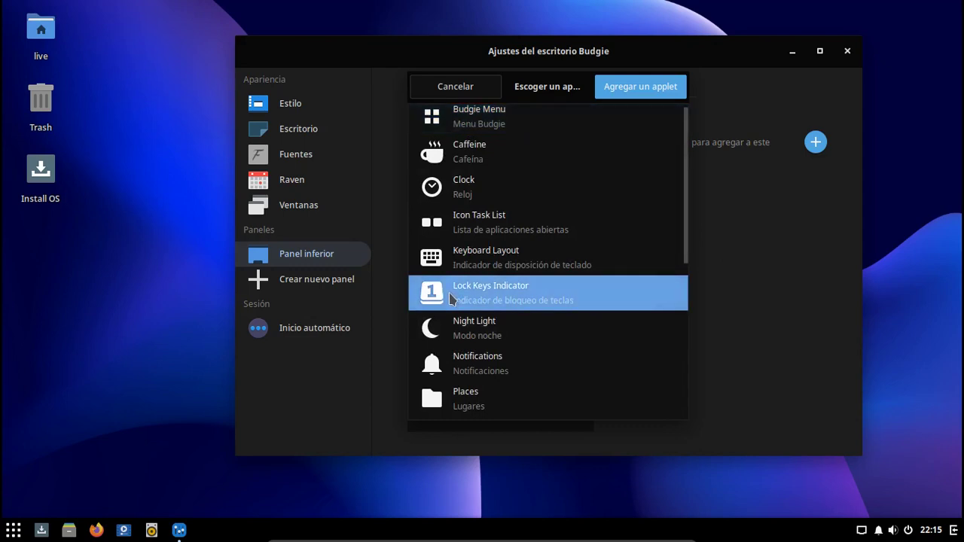
click(634, 89)
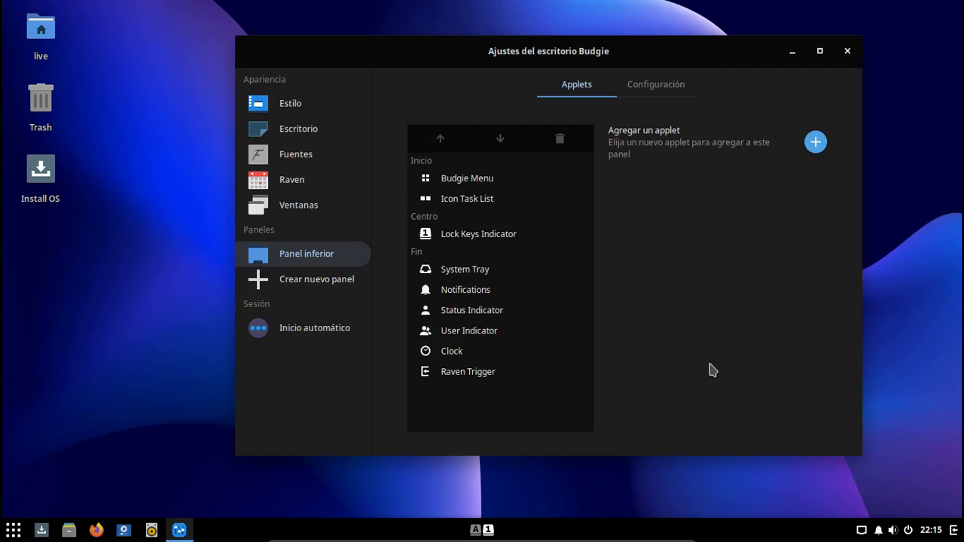
Remove the Lock Keys Indicator applet from Panel inferior.
click(443, 234)
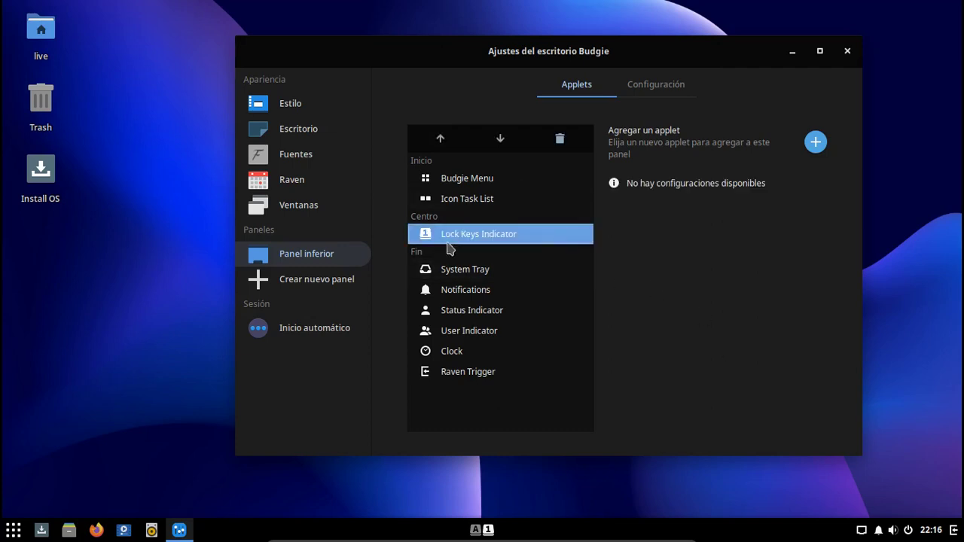
click(559, 139)
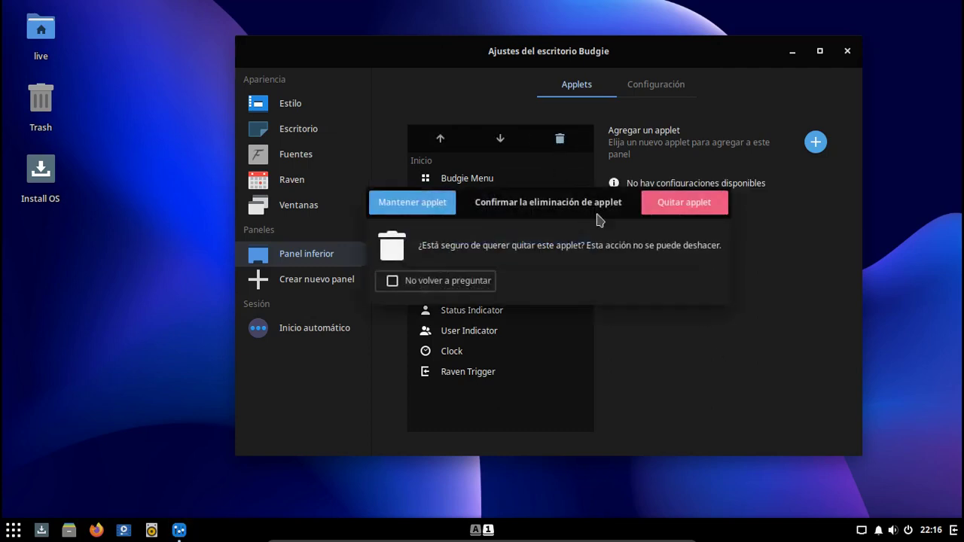
click(684, 202)
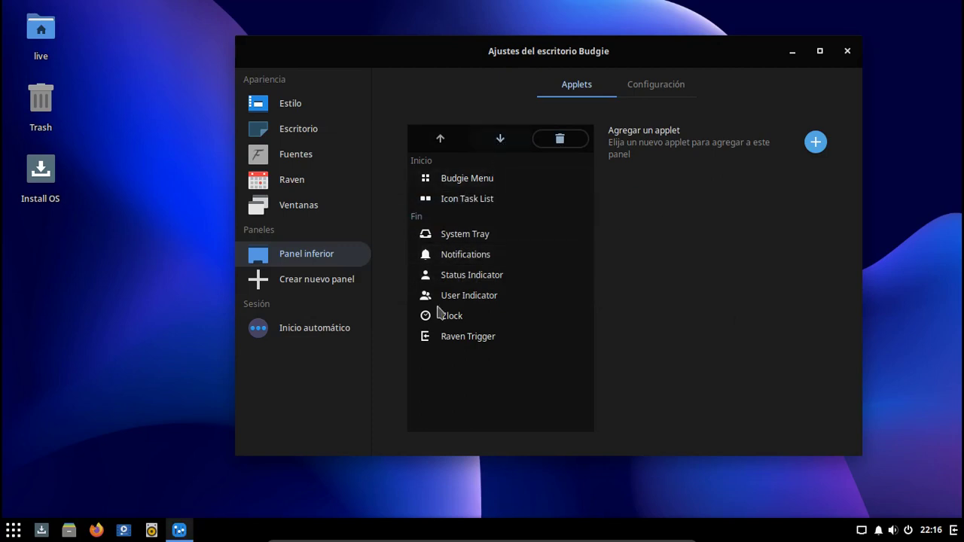
In the Panel inferior configuration, try Dinámico transparency and restore the Nada option.
click(651, 99)
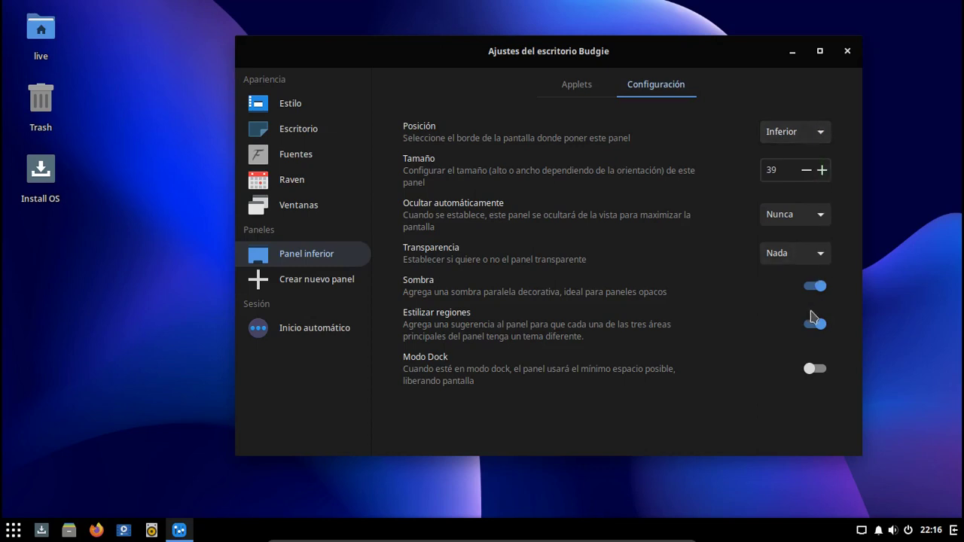
click(825, 263)
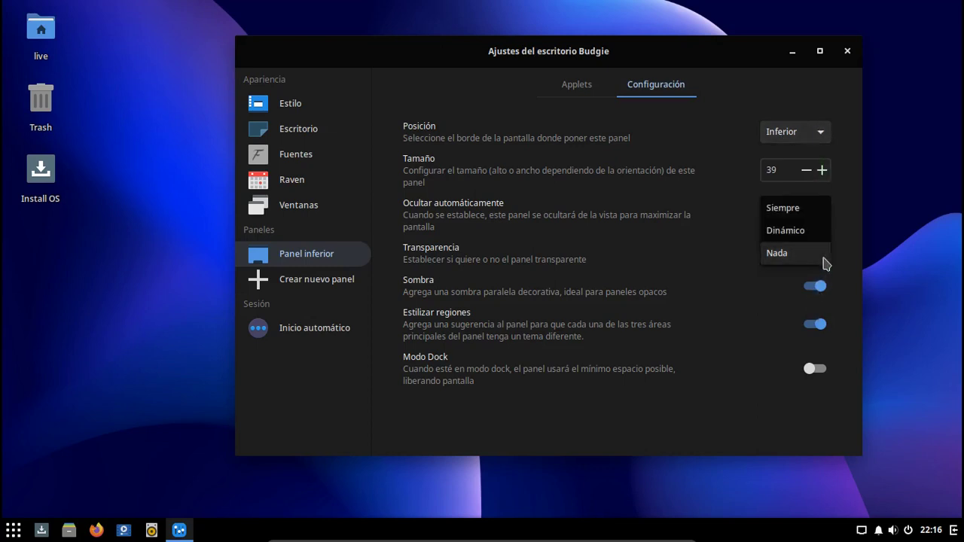
click(794, 234)
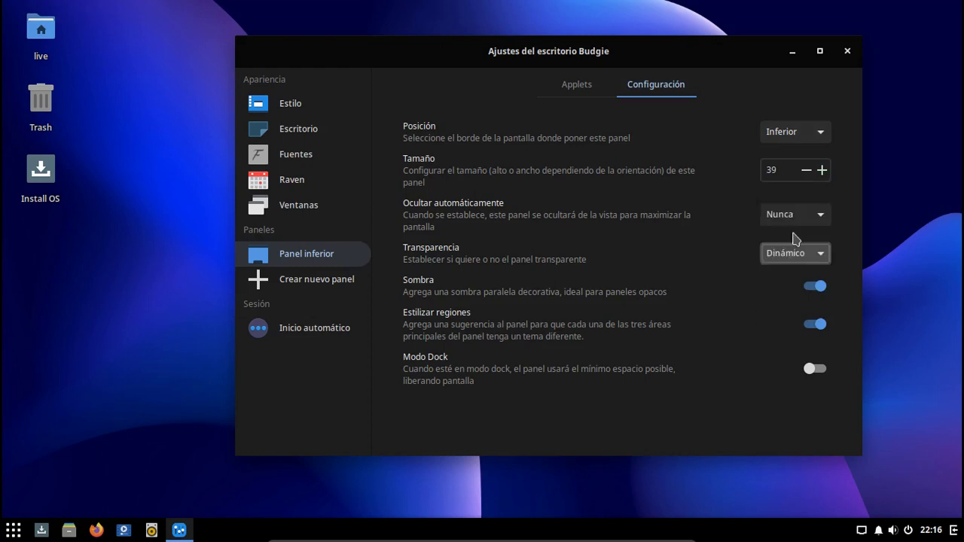
click(813, 253)
click(813, 249)
click(812, 250)
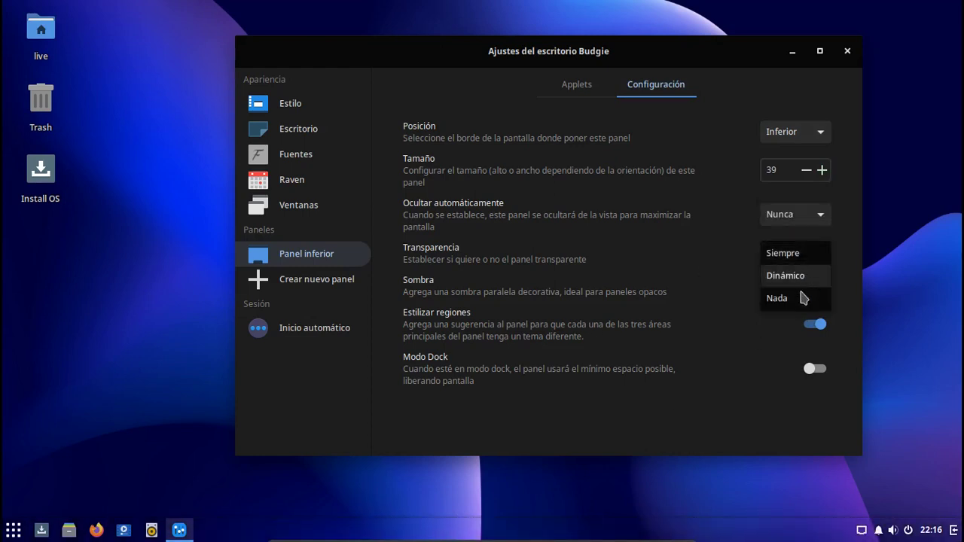
click(804, 296)
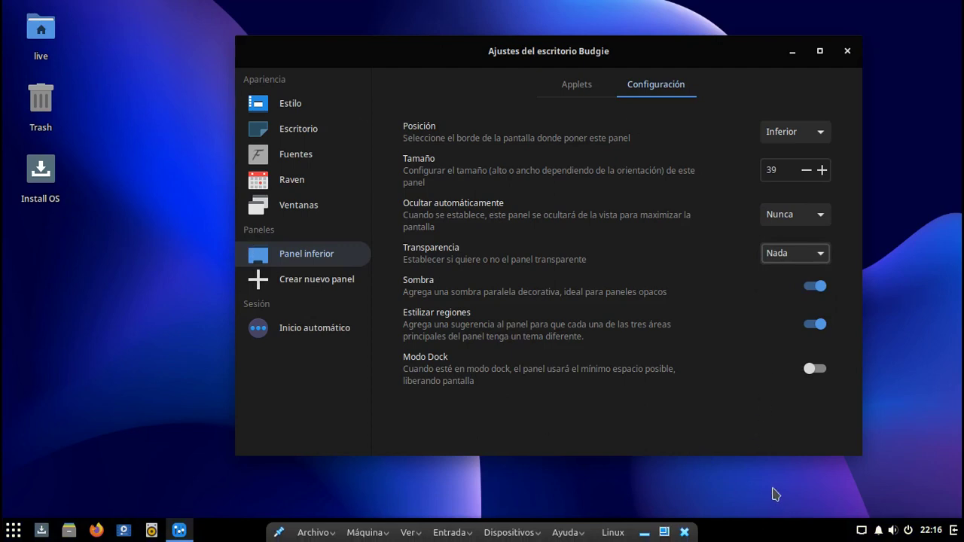
Create a new panel, Panel superior, and remove it again.
click(335, 284)
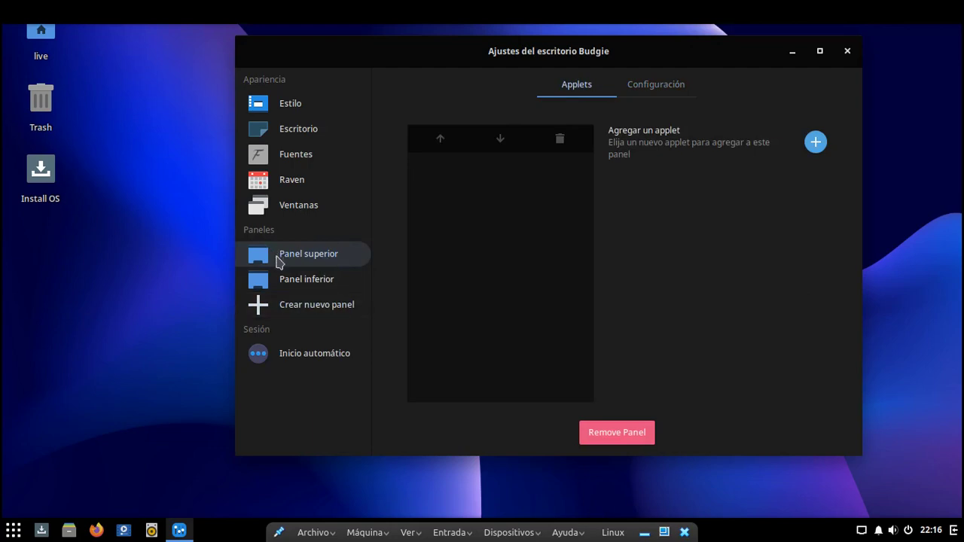
click(623, 434)
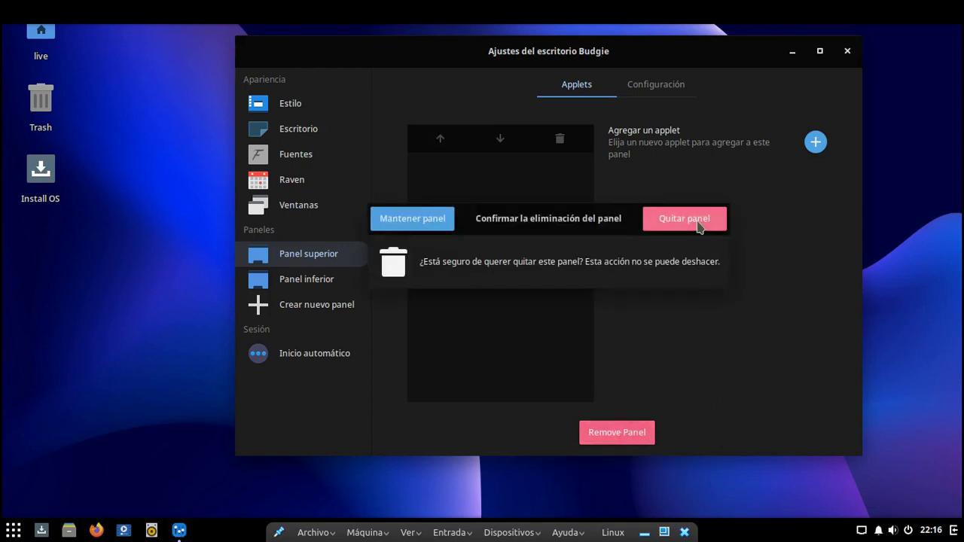
click(696, 224)
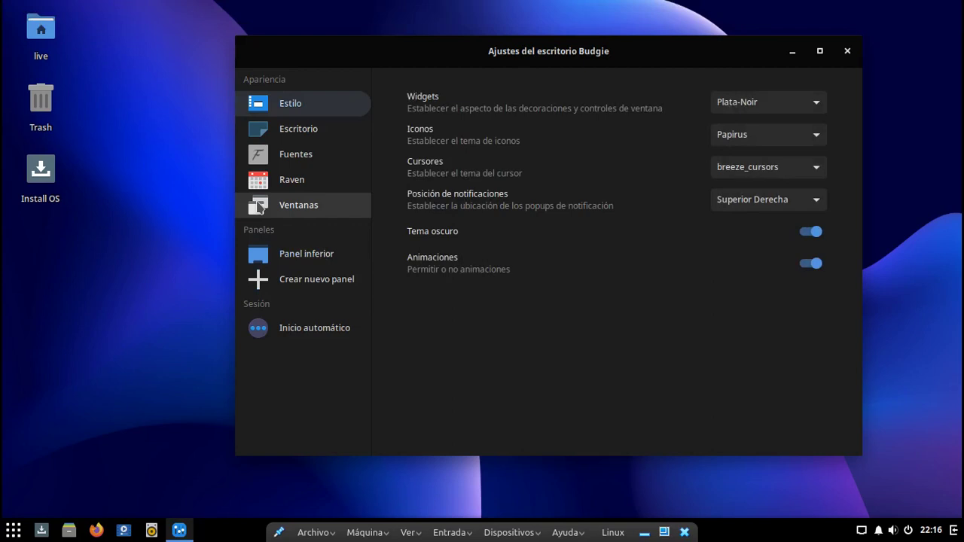
View the applications that can be added to Inicio automático, cancel without adding one, and close the Budgie desktop settings.
click(305, 326)
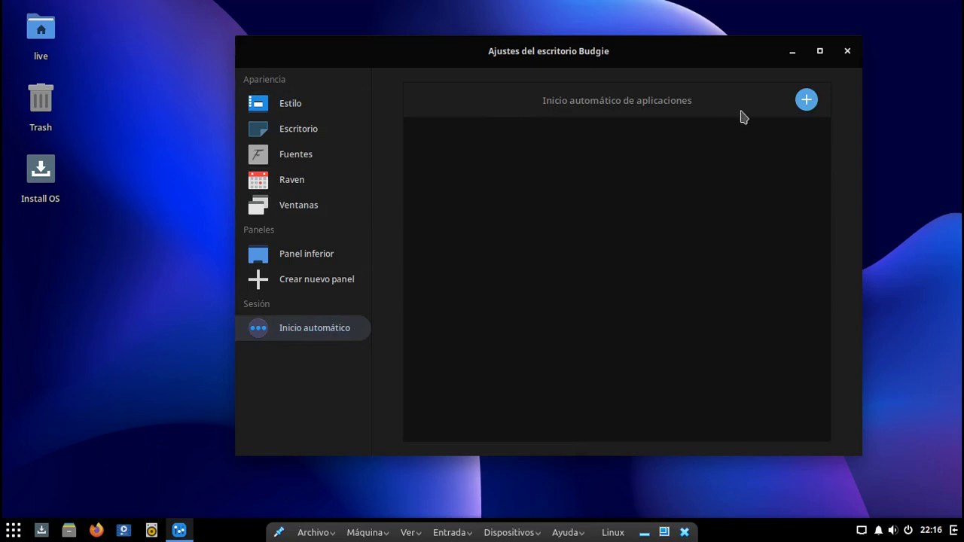
click(807, 101)
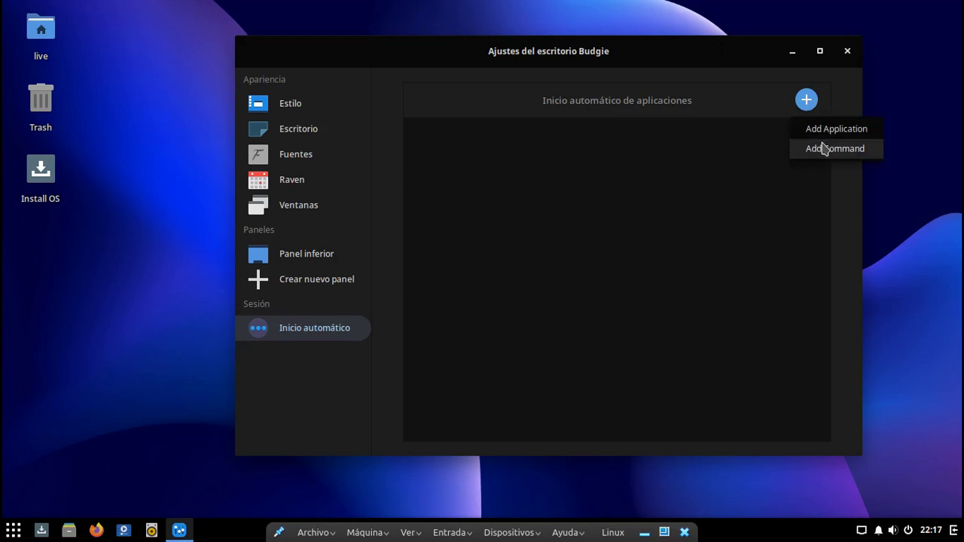
click(826, 131)
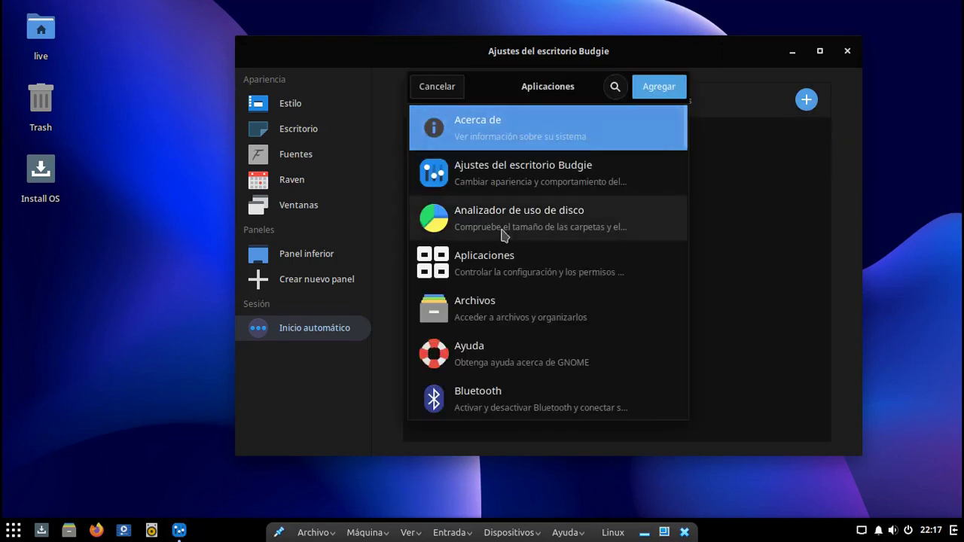
scroll(503, 235, down, 5)
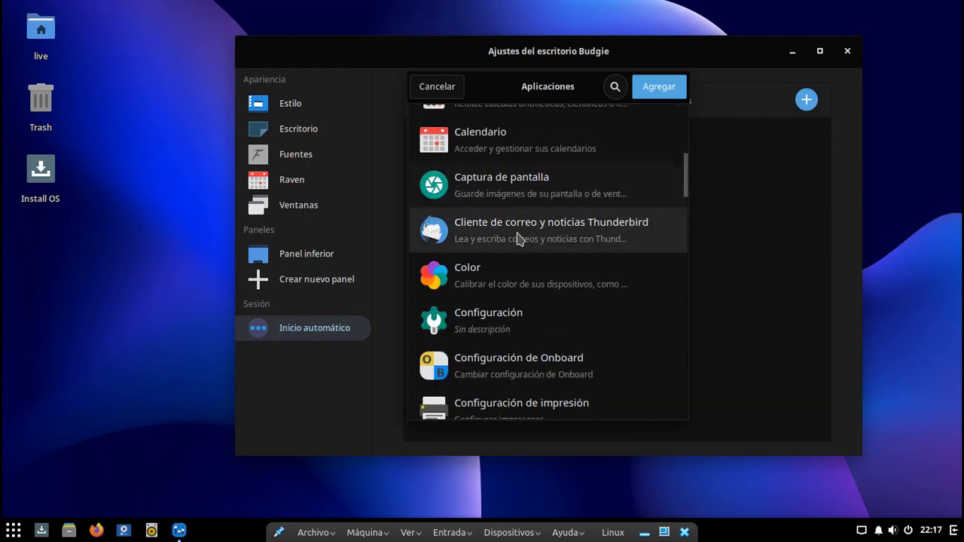
scroll(543, 393, down, 1)
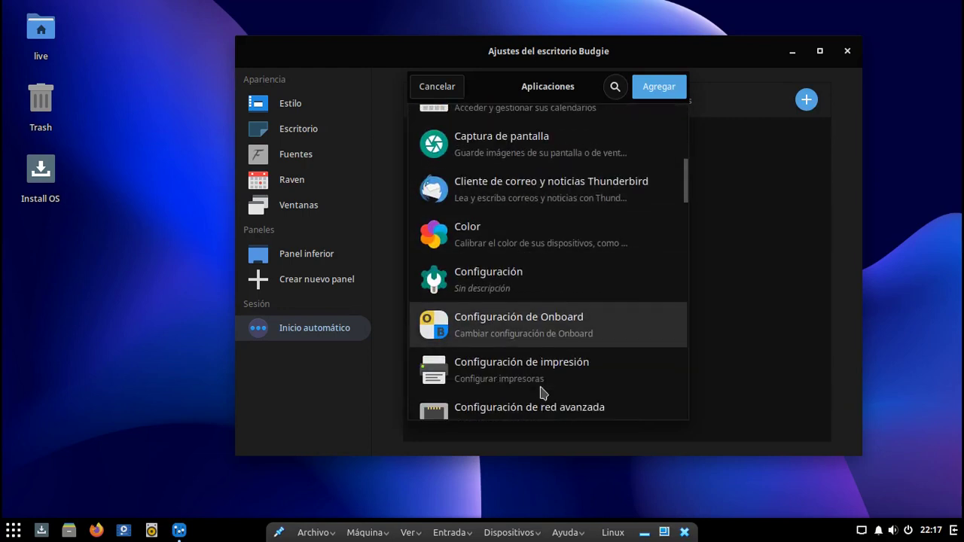
click(443, 92)
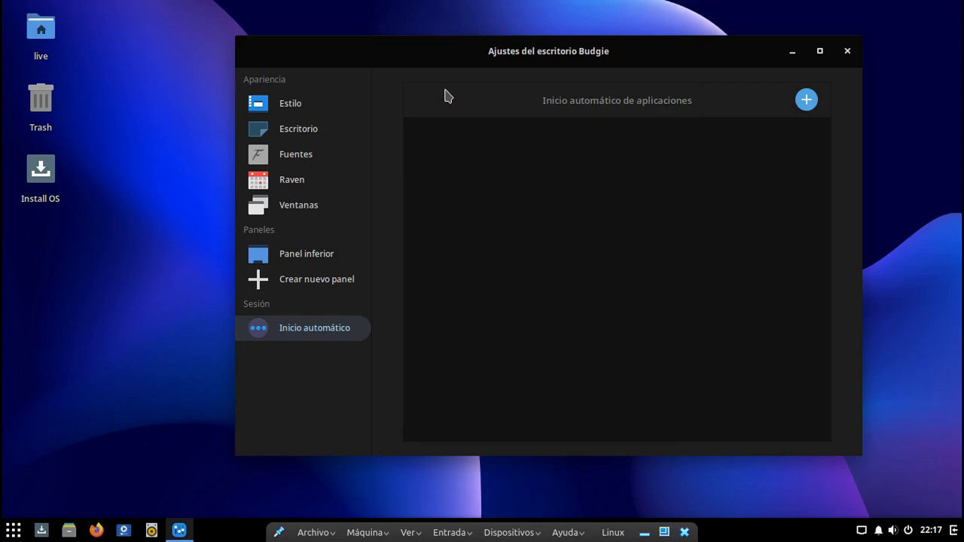
click(848, 52)
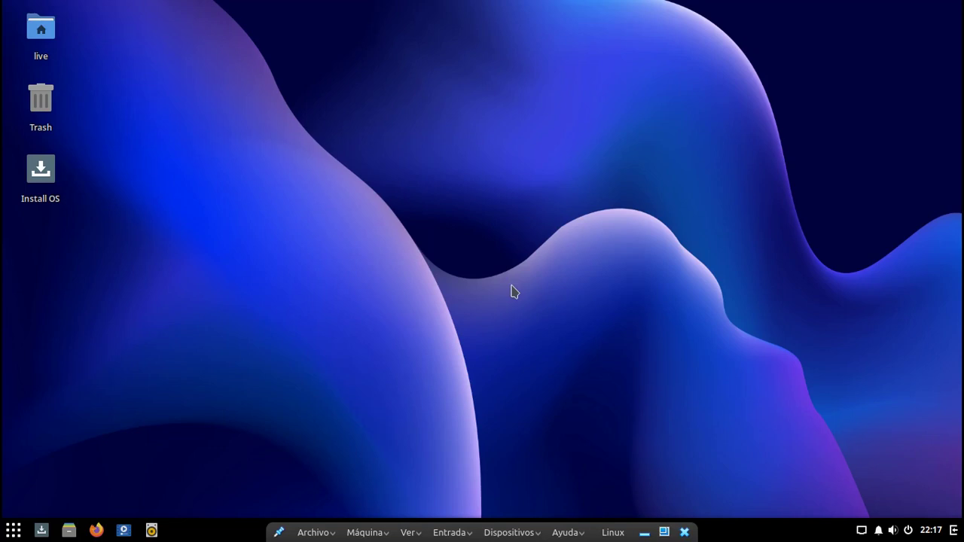
Search the Budgie menu for "SOF" and open Software Center.
click(11, 533)
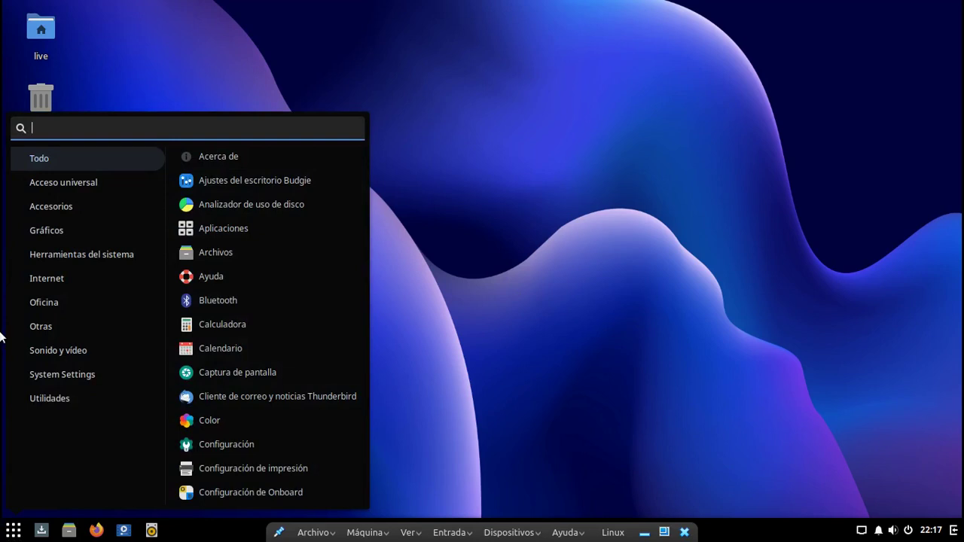
text(SOF)
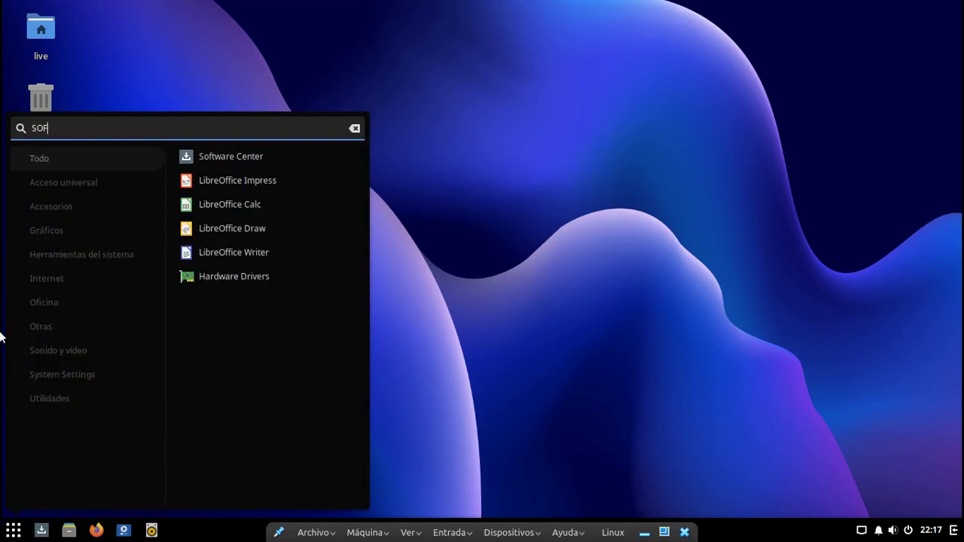
click(200, 164)
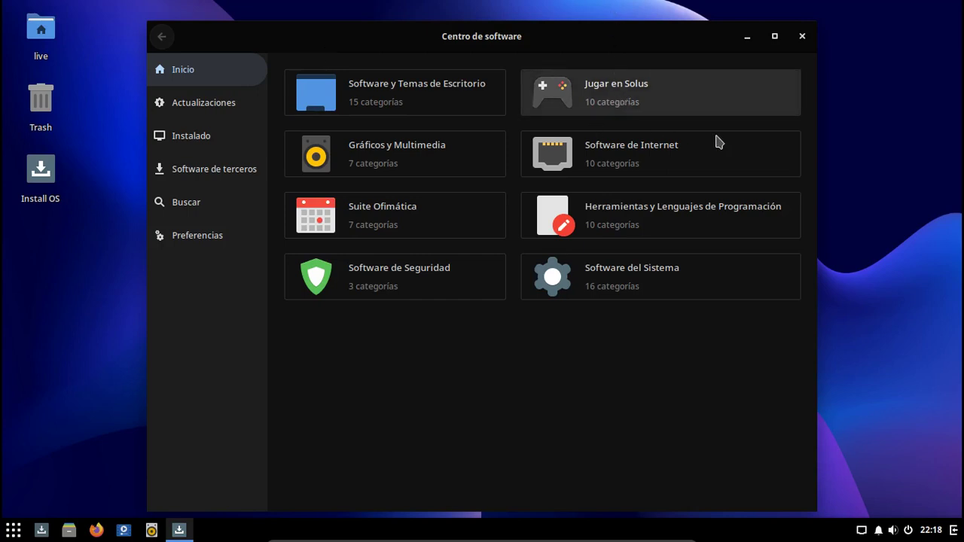
Browse the Juegos de Acción packages under Jugar en Solus and return to the main category overview.
click(687, 80)
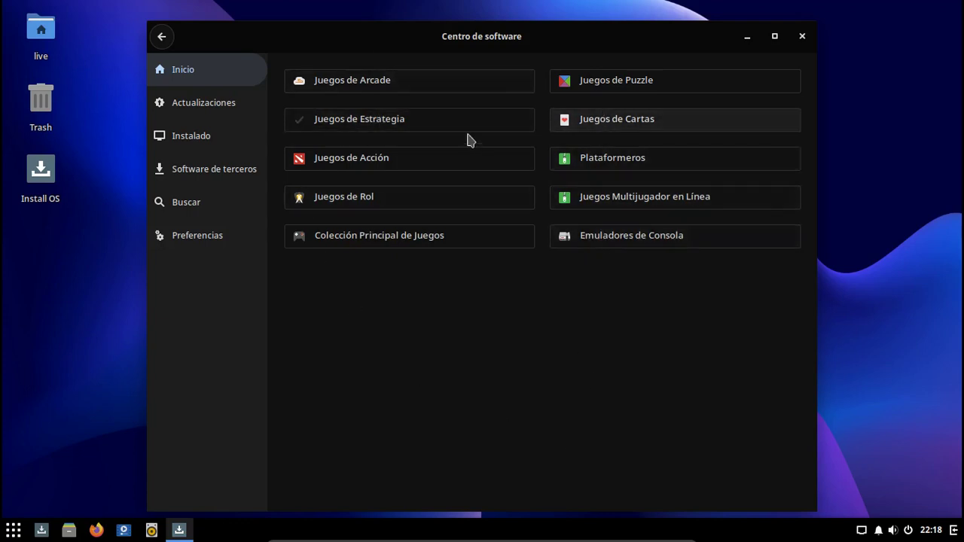
click(384, 167)
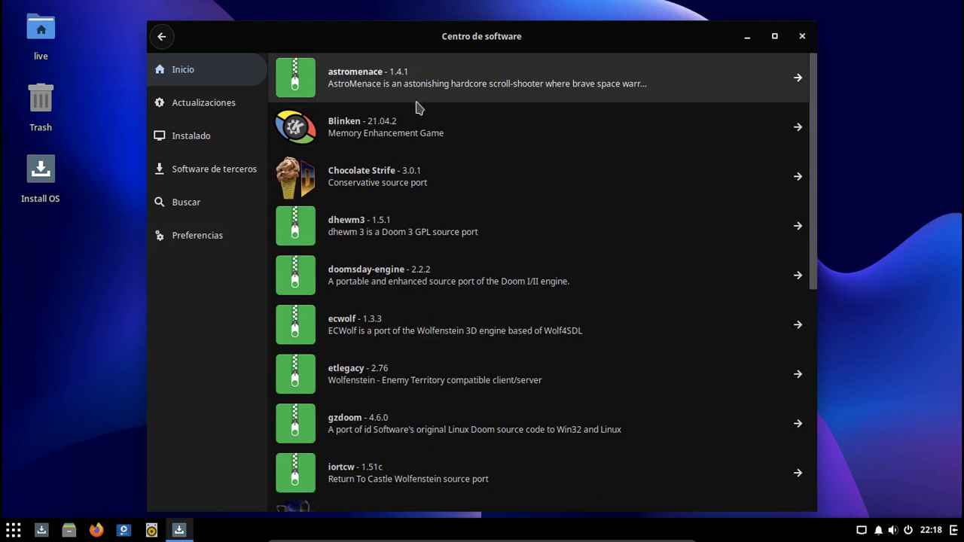
scroll(470, 158, down, 8)
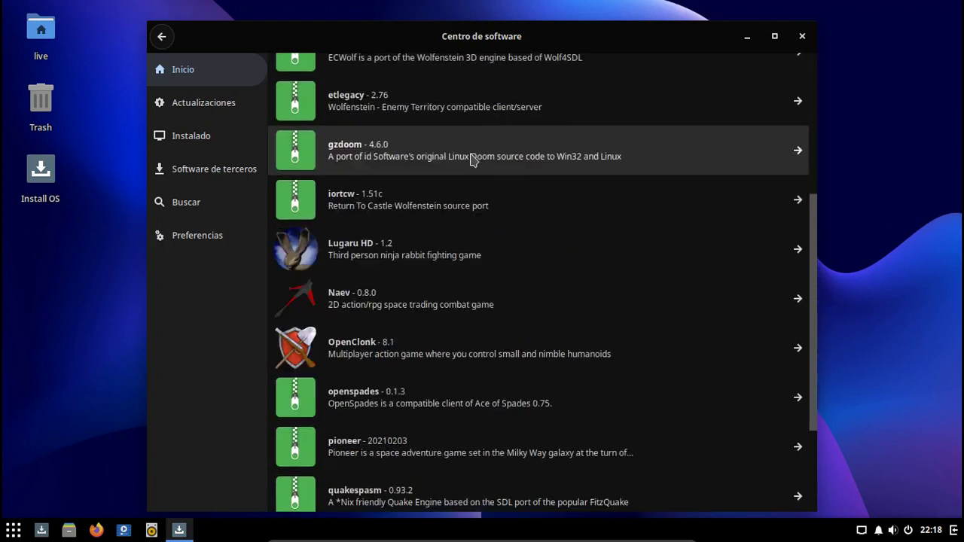
scroll(473, 156, down, 3)
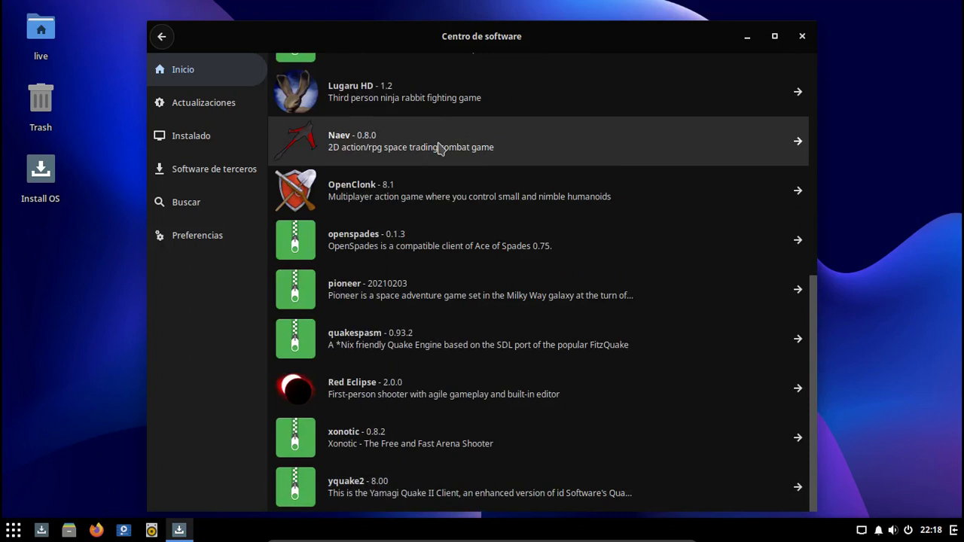
scroll(440, 147, up, 9)
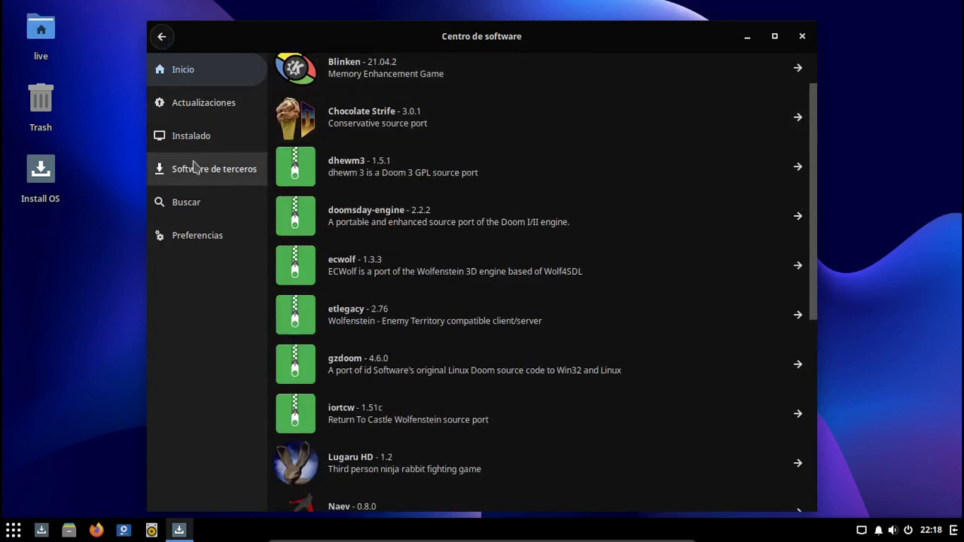
click(167, 35)
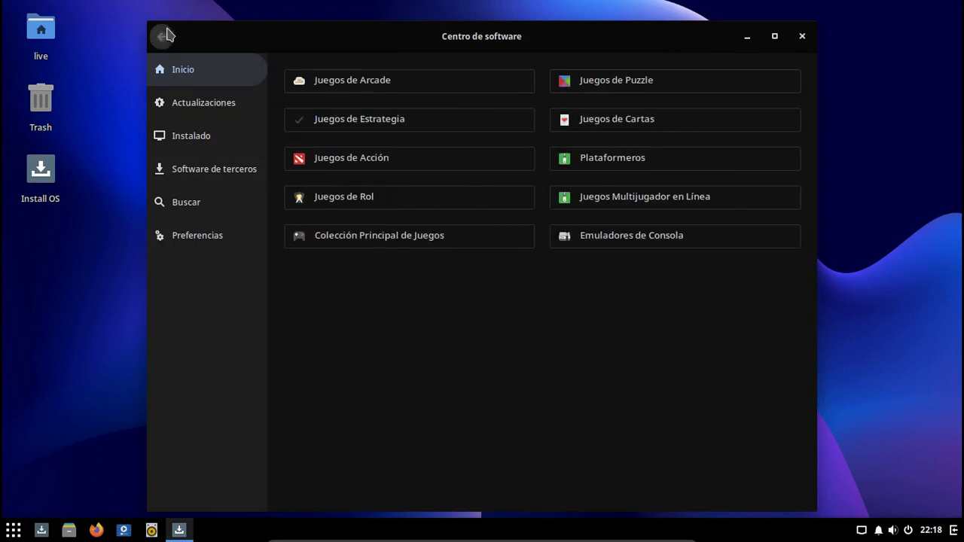
click(168, 35)
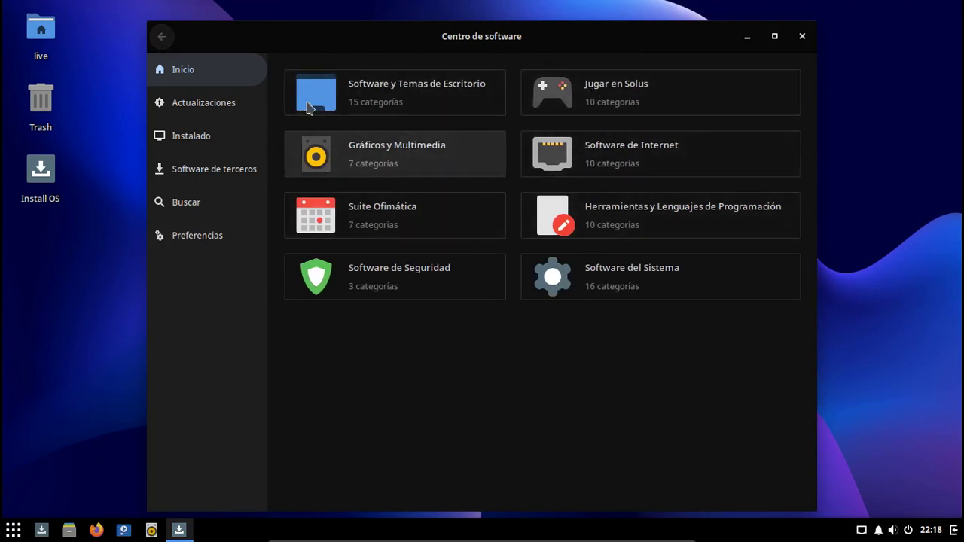
Browse the Software de Video packages under Gráficos y Multimedia through to the end of the list.
click(371, 164)
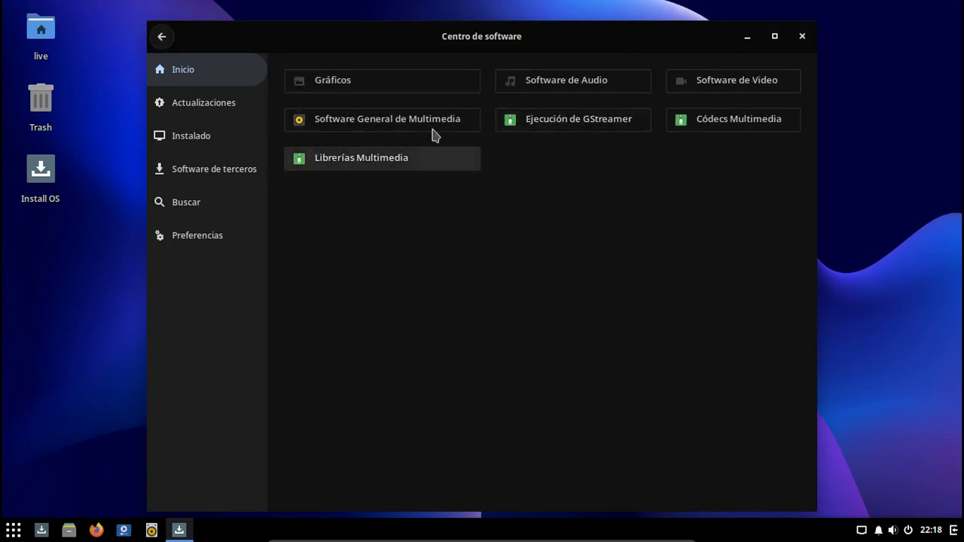
click(737, 90)
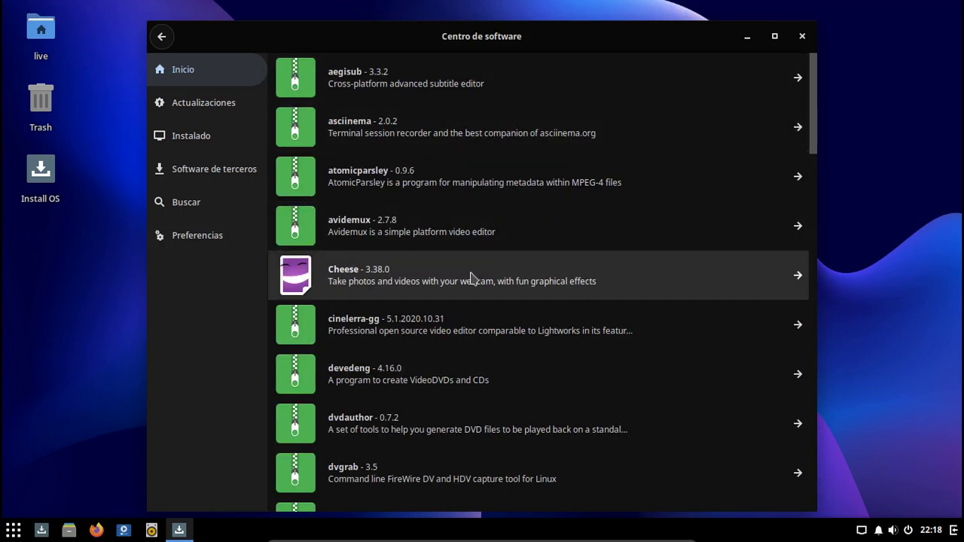
scroll(472, 277, down, 5)
scroll(474, 276, down, 12)
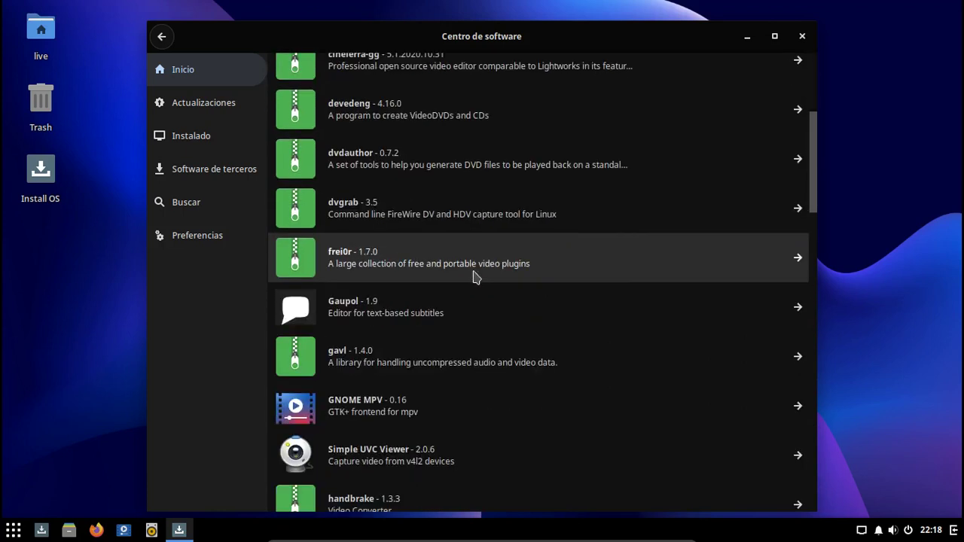
scroll(482, 272, down, 5)
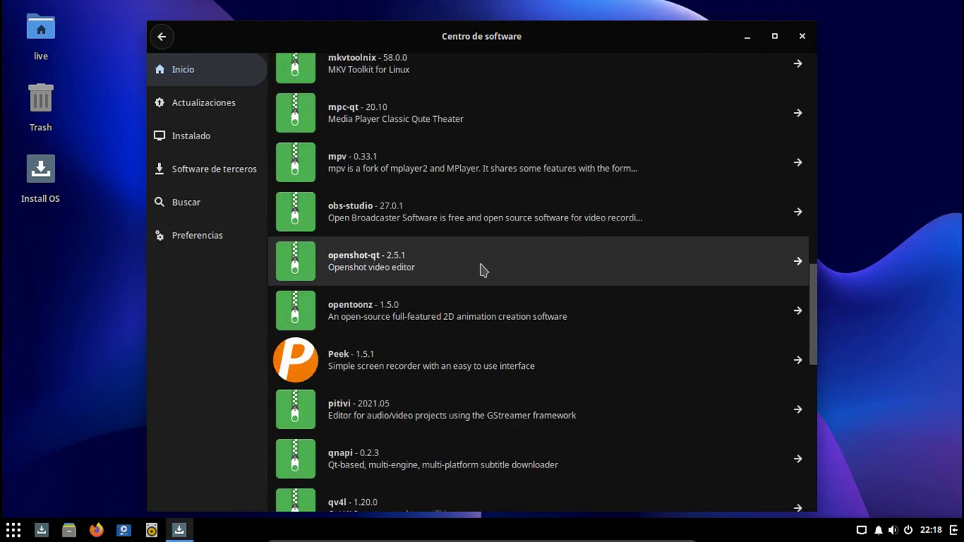
scroll(437, 311, down, 4)
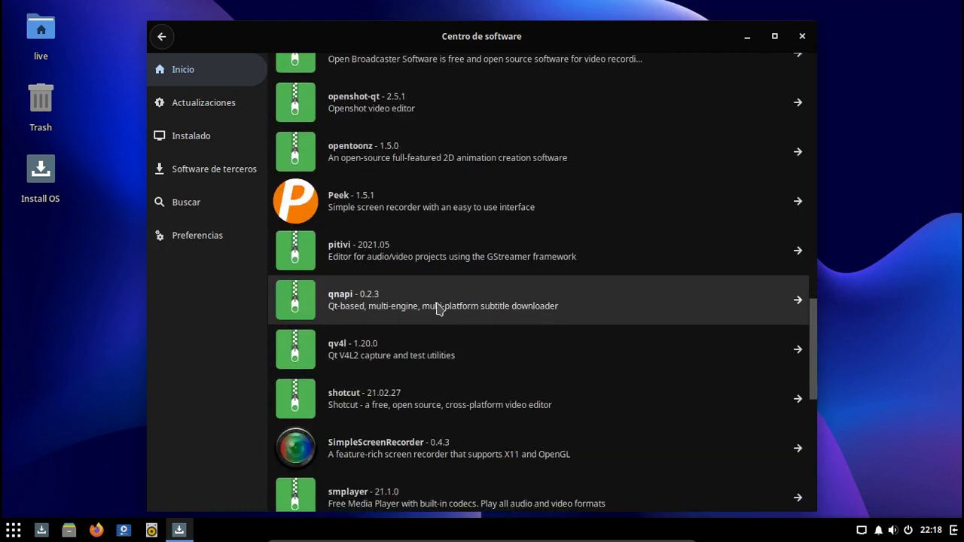
scroll(426, 354, down, 3)
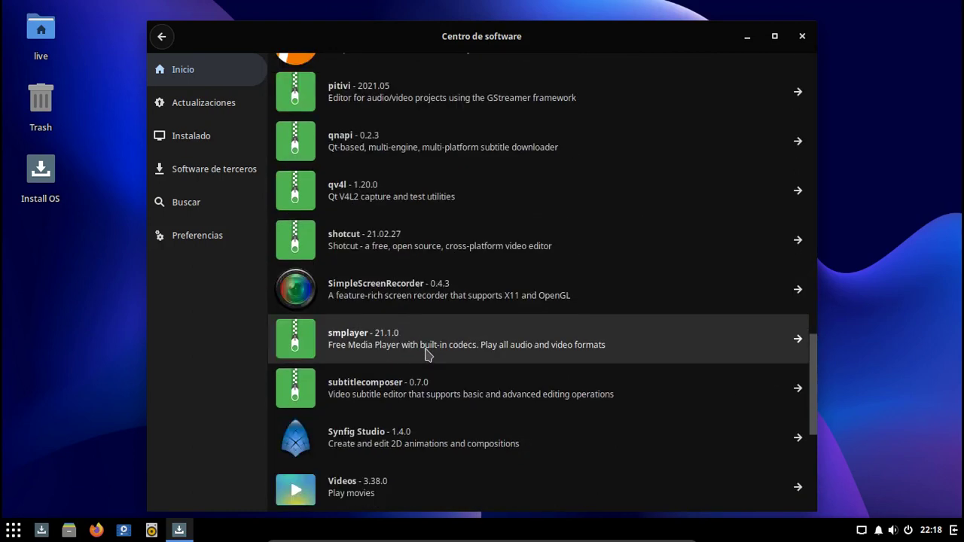
scroll(425, 348, down, 5)
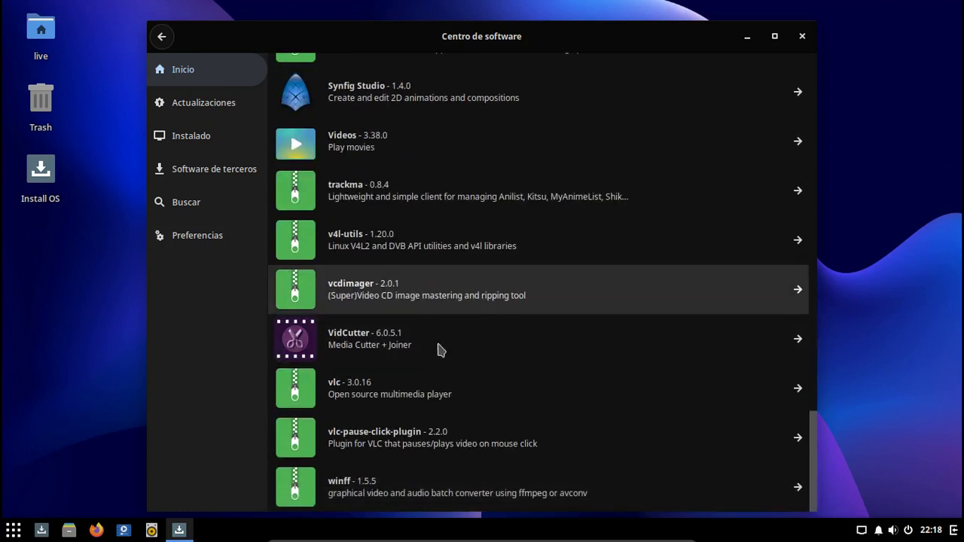
Return from the Software de Video list to the main category overview and view the Suite Ofimática subcategories before going back.
drag(813, 437, 790, 12)
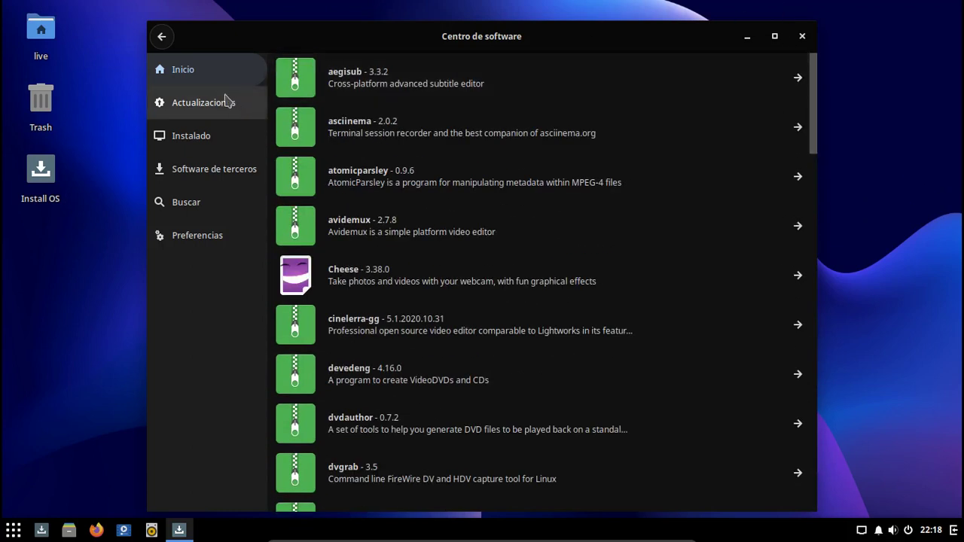
click(167, 38)
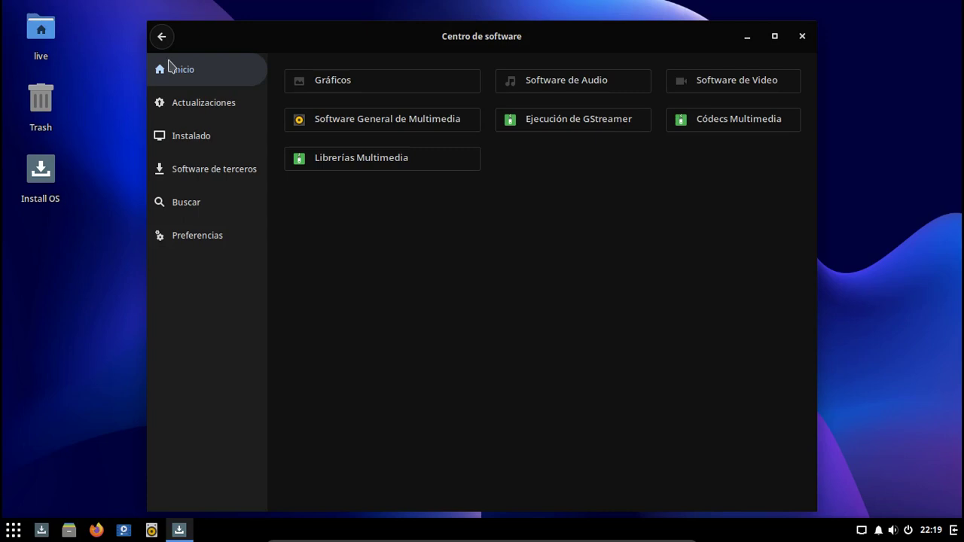
click(161, 37)
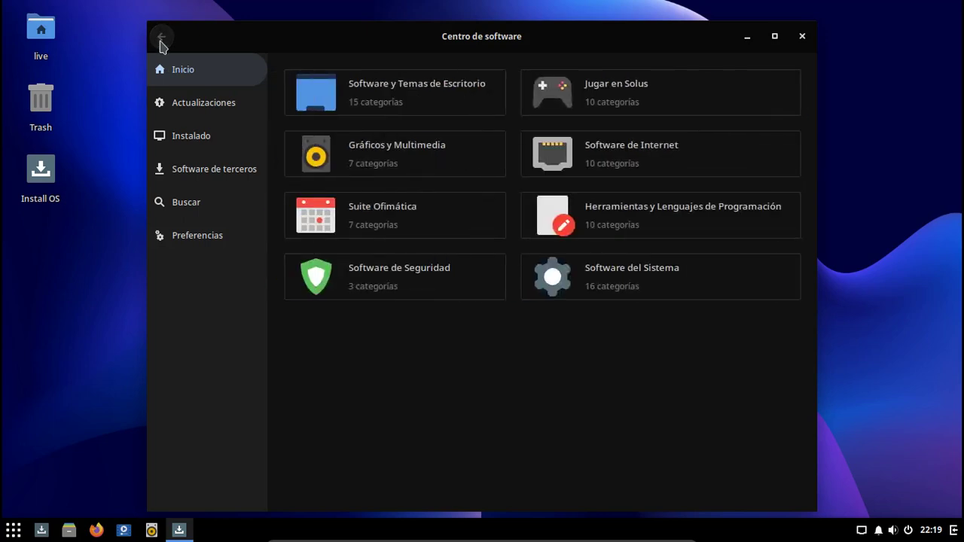
click(428, 217)
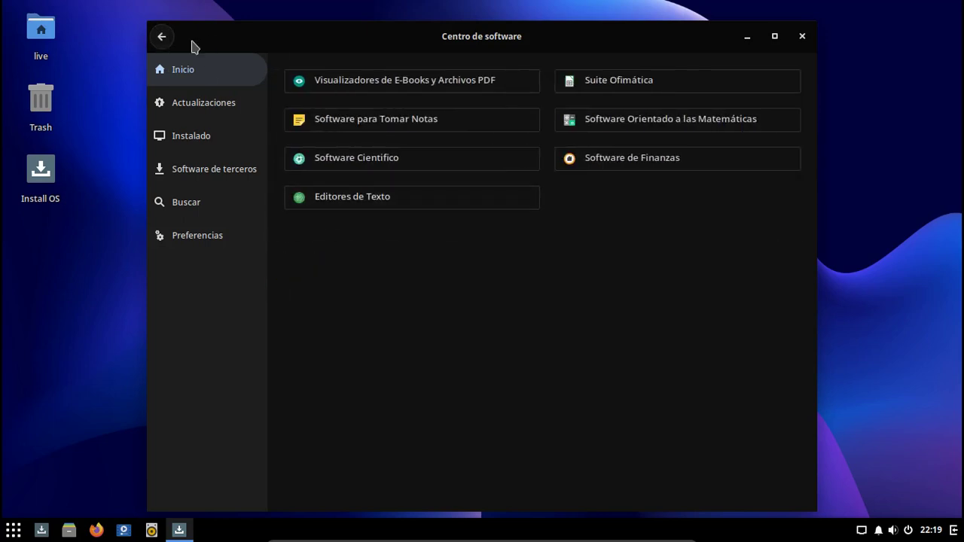
click(165, 38)
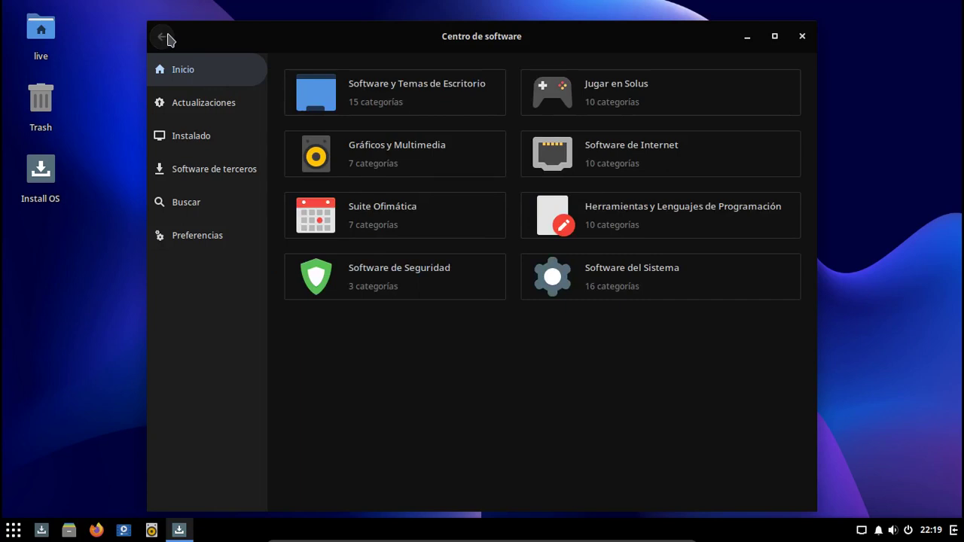
Browse the Software de terceros applications through to the end of the list and return to the Inicio category overview.
click(218, 181)
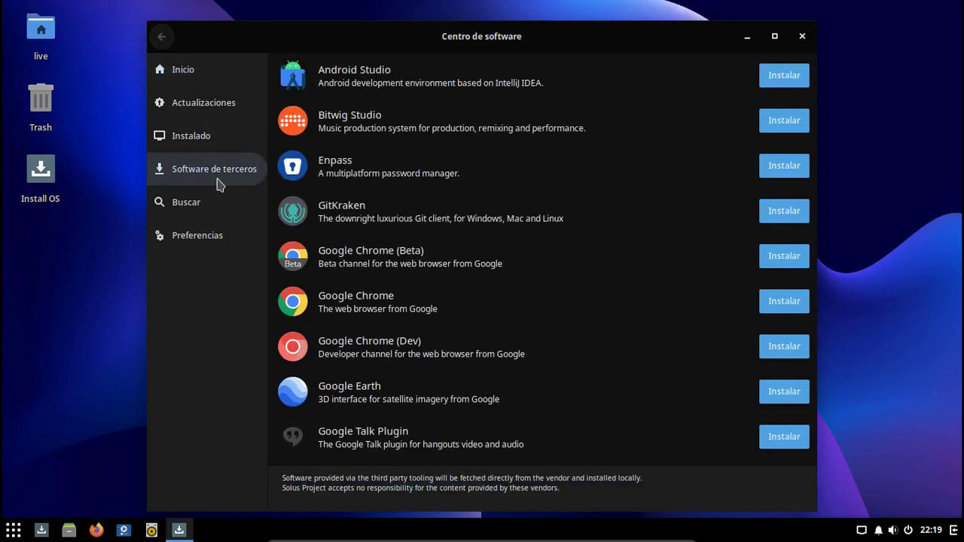
click(196, 81)
click(210, 169)
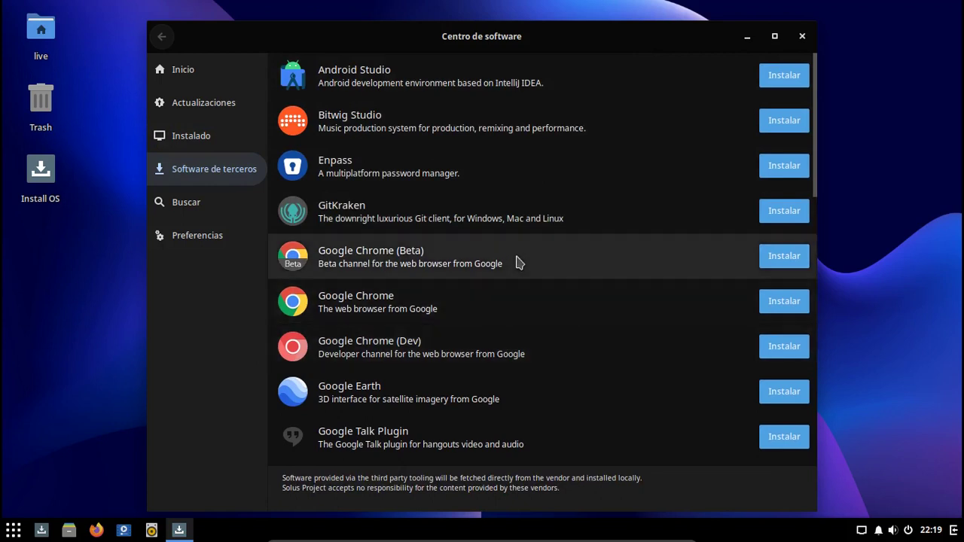
scroll(519, 264, down, 1)
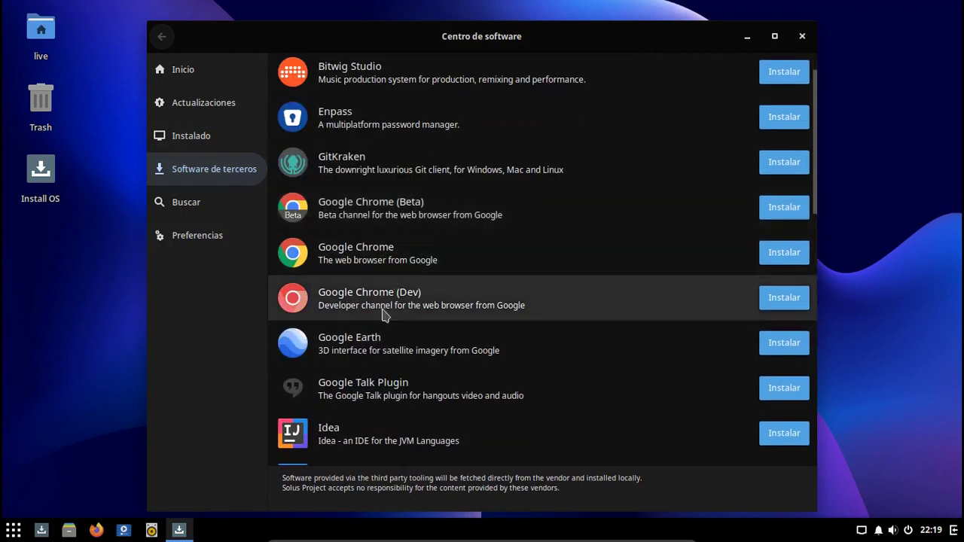
scroll(389, 318, down, 1)
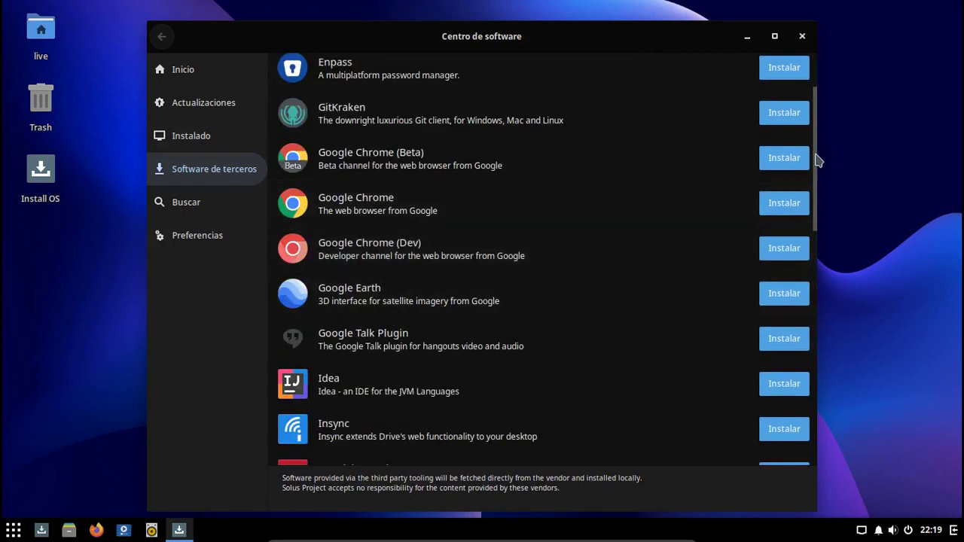
drag(813, 160, 807, 281)
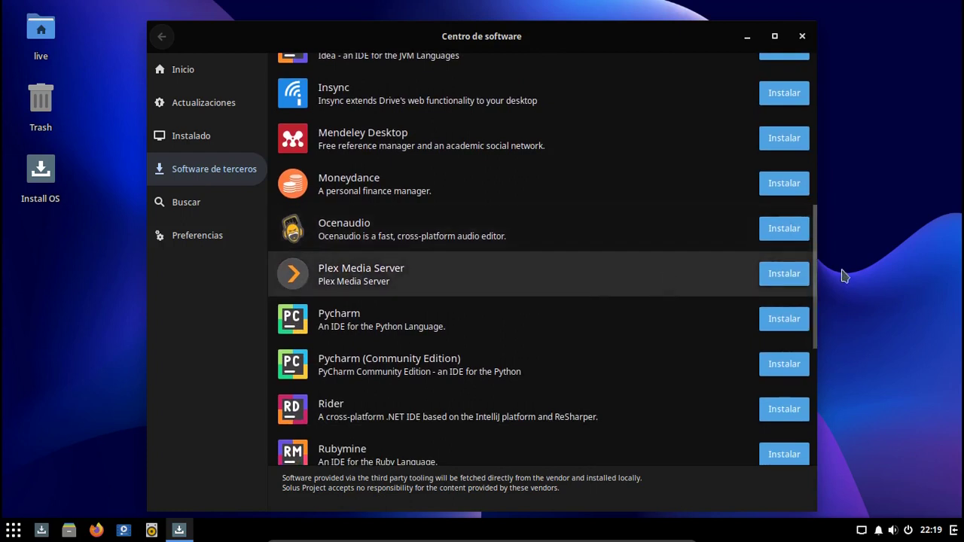
drag(816, 265, 804, 341)
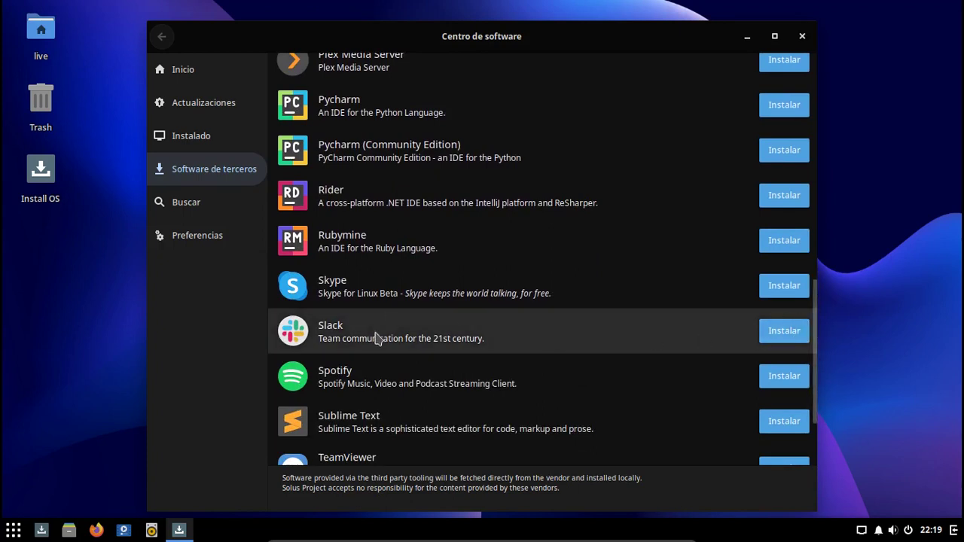
drag(816, 387, 813, 444)
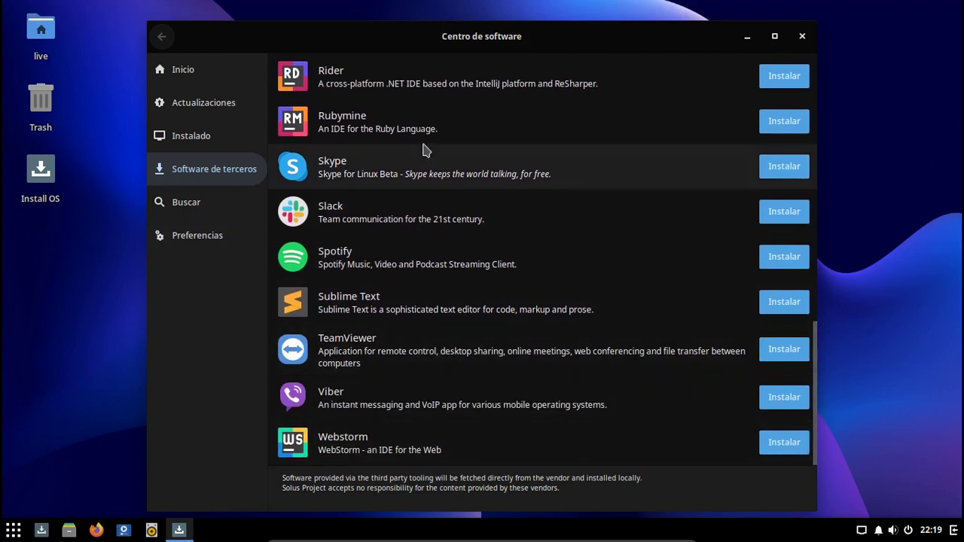
drag(813, 413, 835, 143)
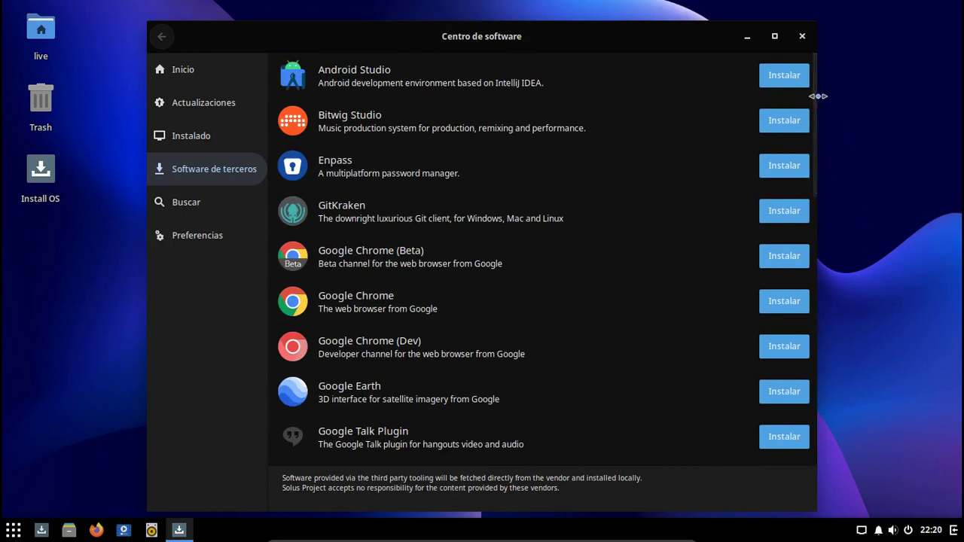
drag(816, 101, 819, 401)
drag(828, 299, 805, 357)
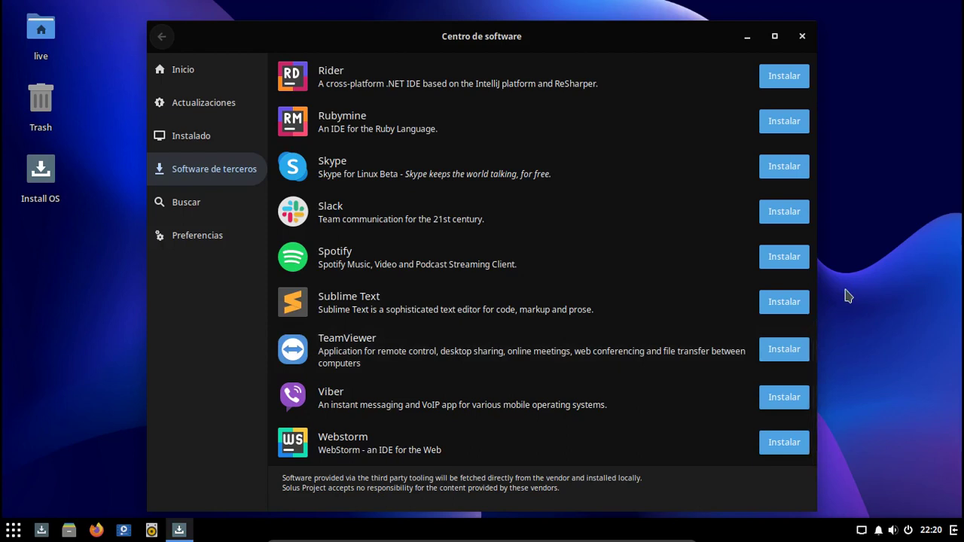
click(169, 69)
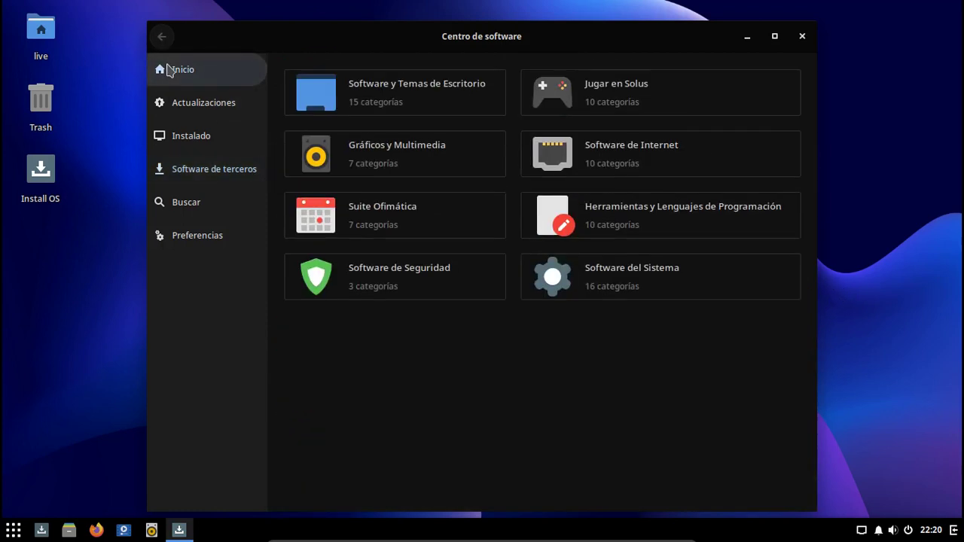
Search the Software Center for "flatpak".
click(187, 201)
text(flatpak)
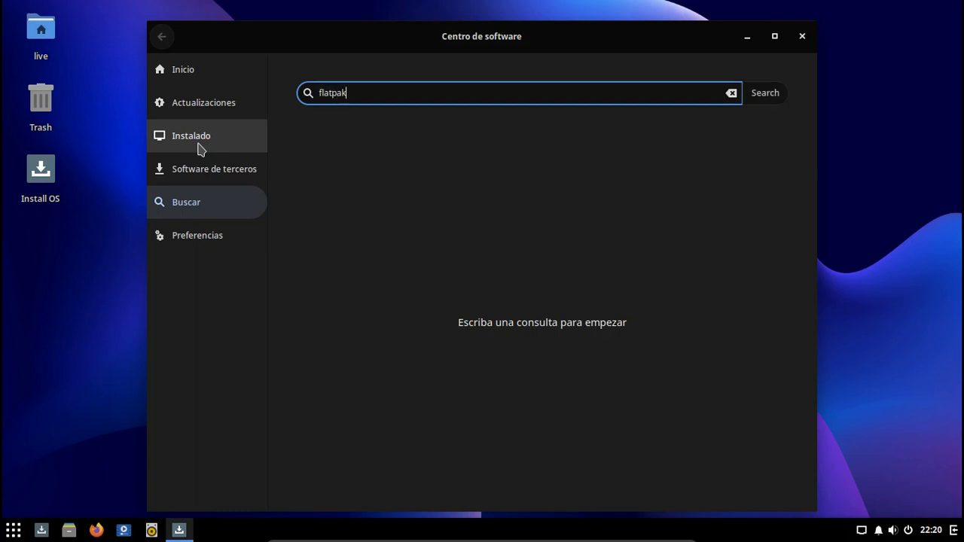
key(Return)
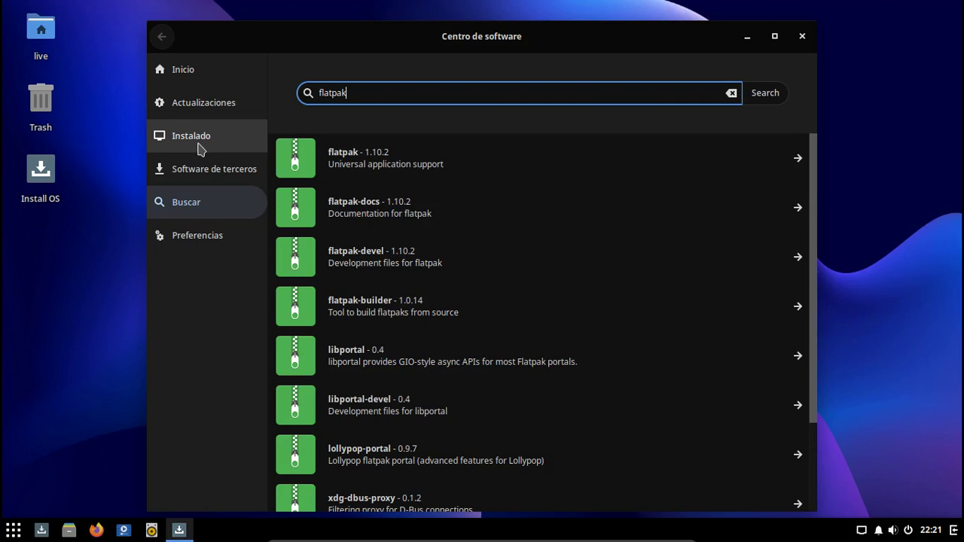
Replace the Software Center query with "snapd" and run the search.
key(BackSpace)
key(BackSpace)
key(BackSpace)
key(BackSpace)
key(BackSpace)
key(BackSpace)
key(BackSpace)
text(san)
key(BackSpace)
key(BackSpace)
text(napd)
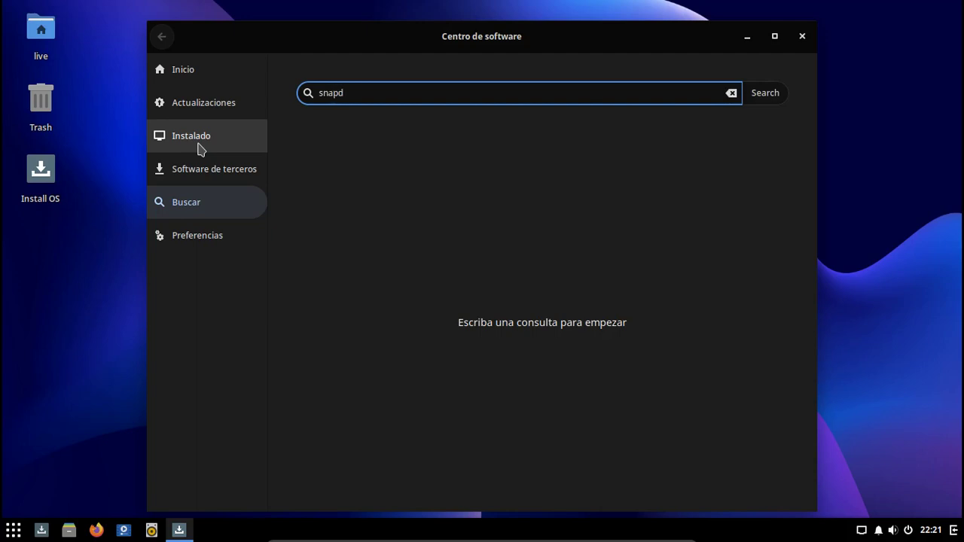
key(Return)
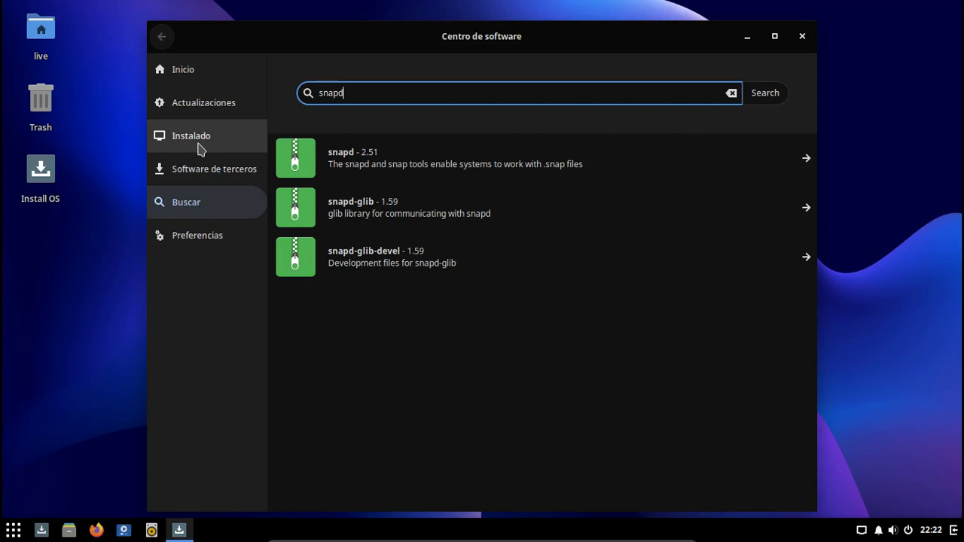
Clear the "snapd" search query and close the Software Center.
key(BackSpace)
key(BackSpace)
key(BackSpace)
key(BackSpace)
key(BackSpace)
click(802, 37)
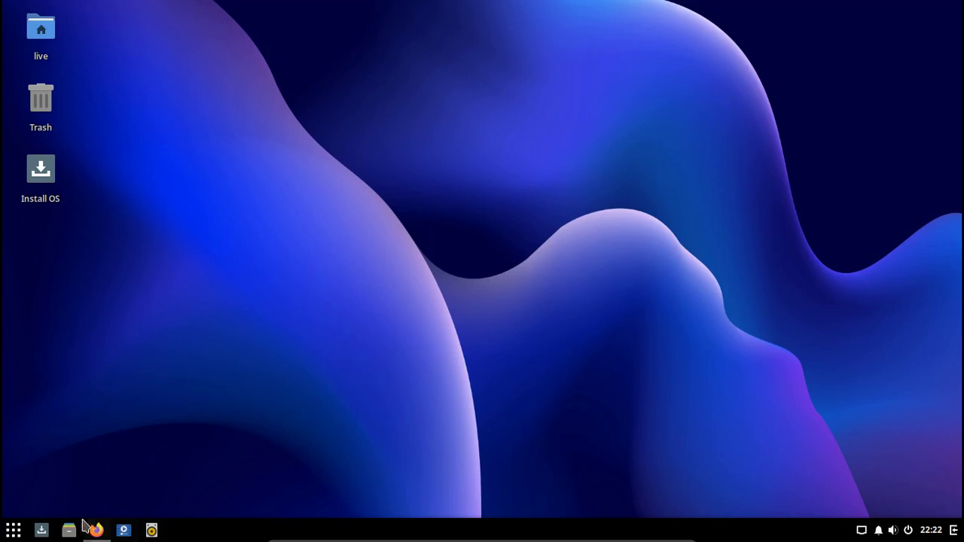
View the Budgie menu, close it, and switch the VirtualBox virtual machine out of full-screen mode.
click(12, 530)
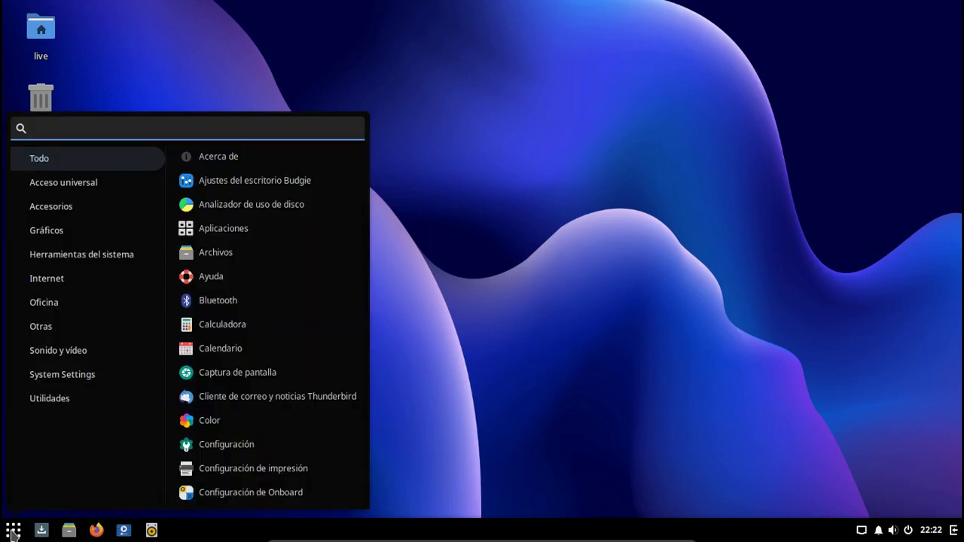
click(13, 531)
click(13, 531)
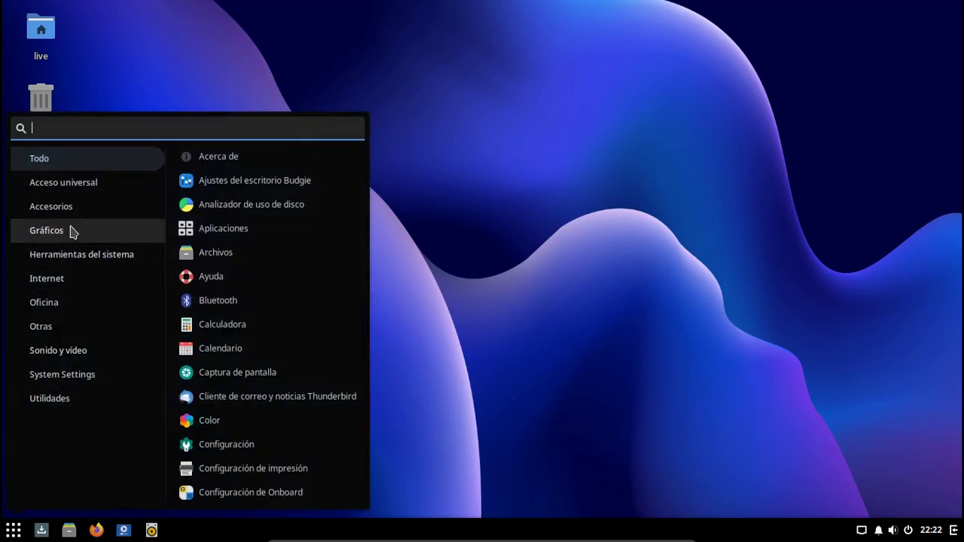
click(535, 171)
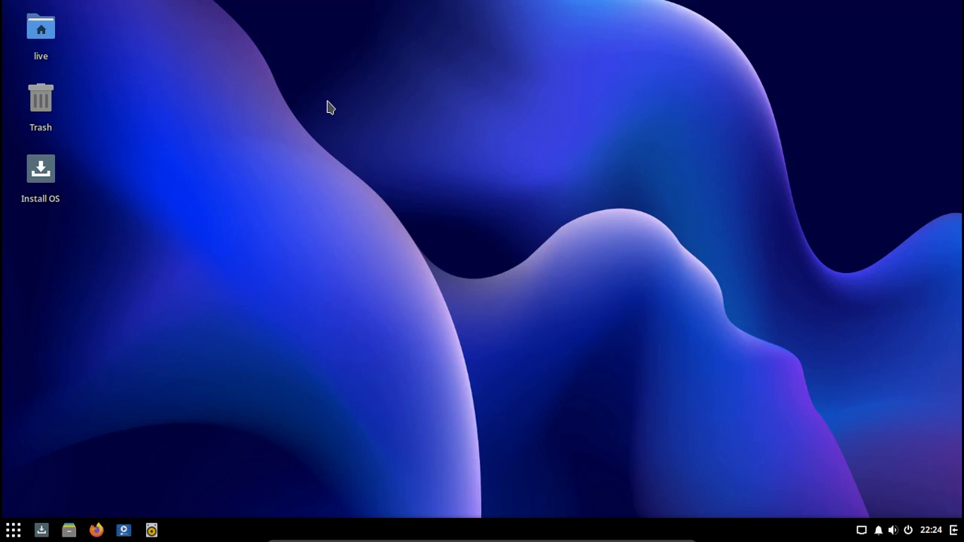
key(ctrl+f)
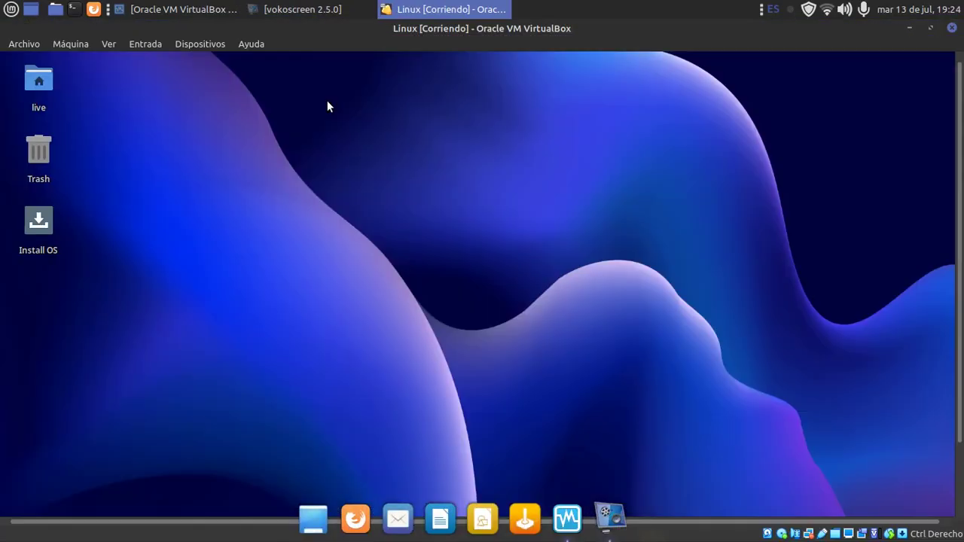